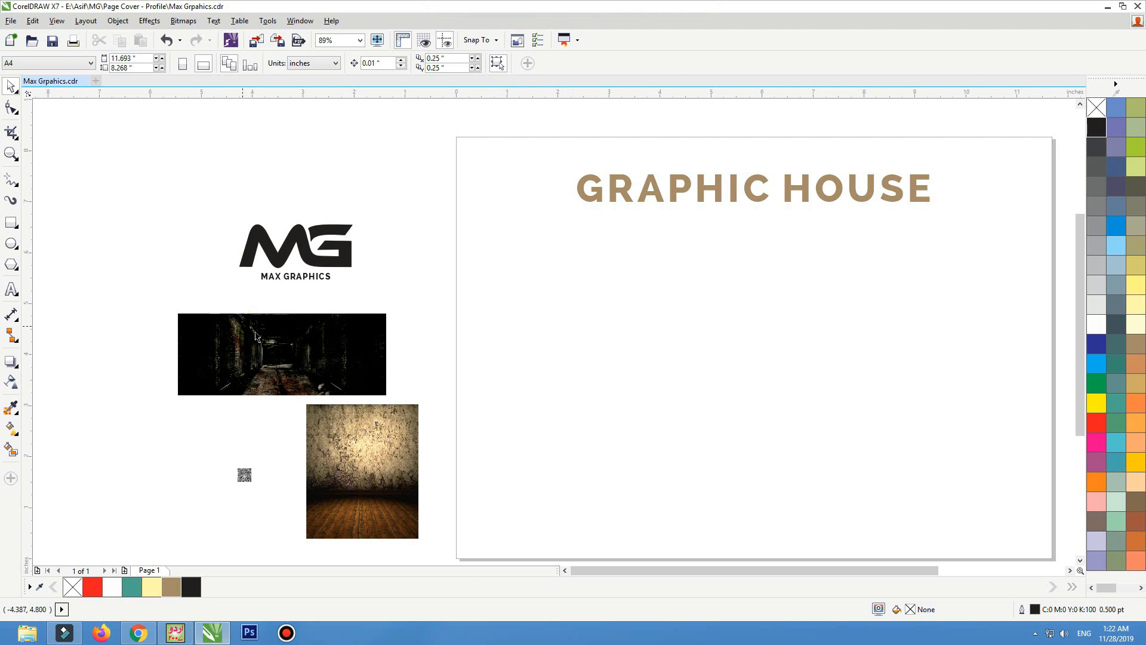
Step: Shift the dark corridor image slightly, draw a rectangle below the GRAPHIC HOUSE heading, and size it 7 by 3.5 inches
{"action": "left_click_drag", "start_coordinate": [295, 350], "coordinate": [310, 340]}
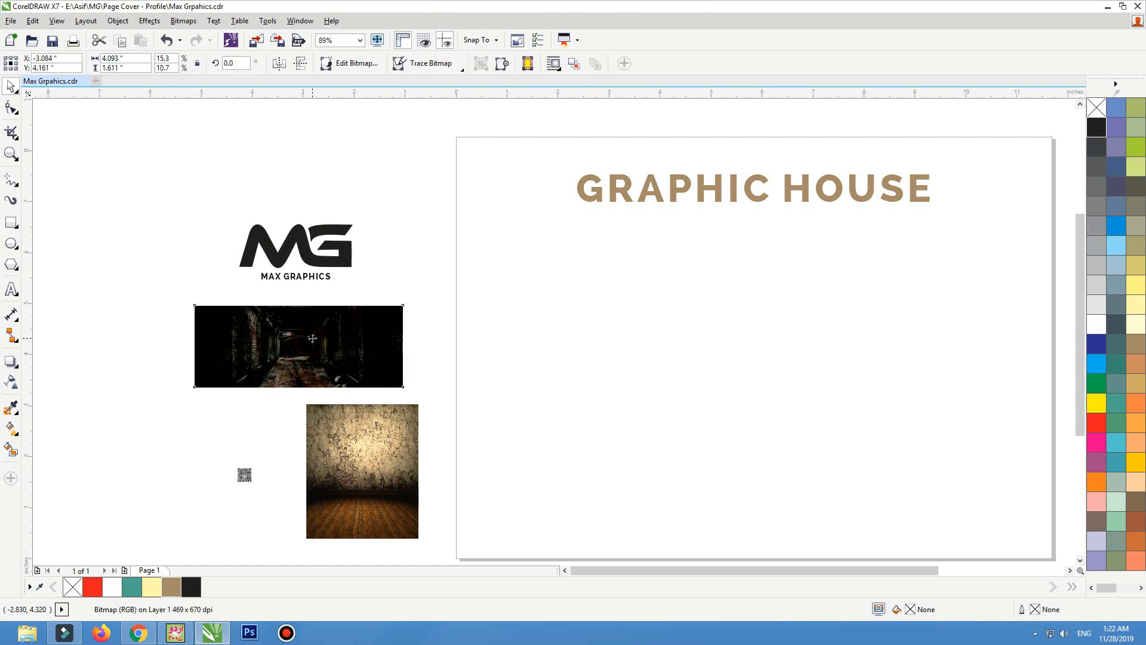
{"action": "left_click", "coordinate": [10, 223]}
{"action": "left_click_drag", "start_coordinate": [596, 290], "coordinate": [945, 426]}
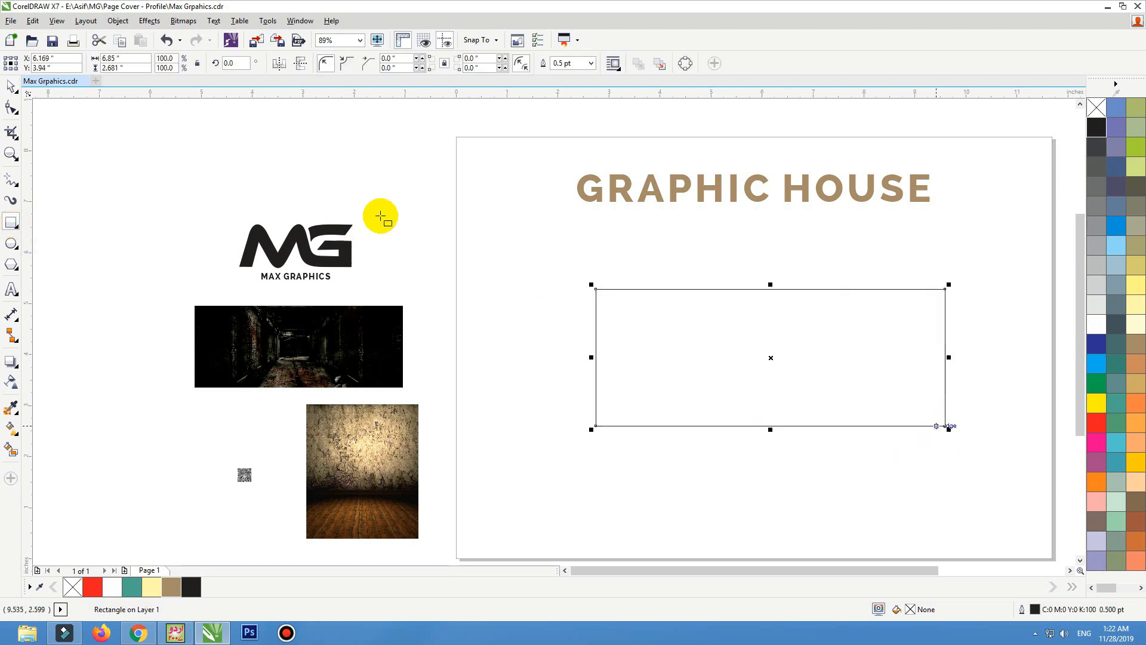
{"action": "double_click", "coordinate": [126, 58]}
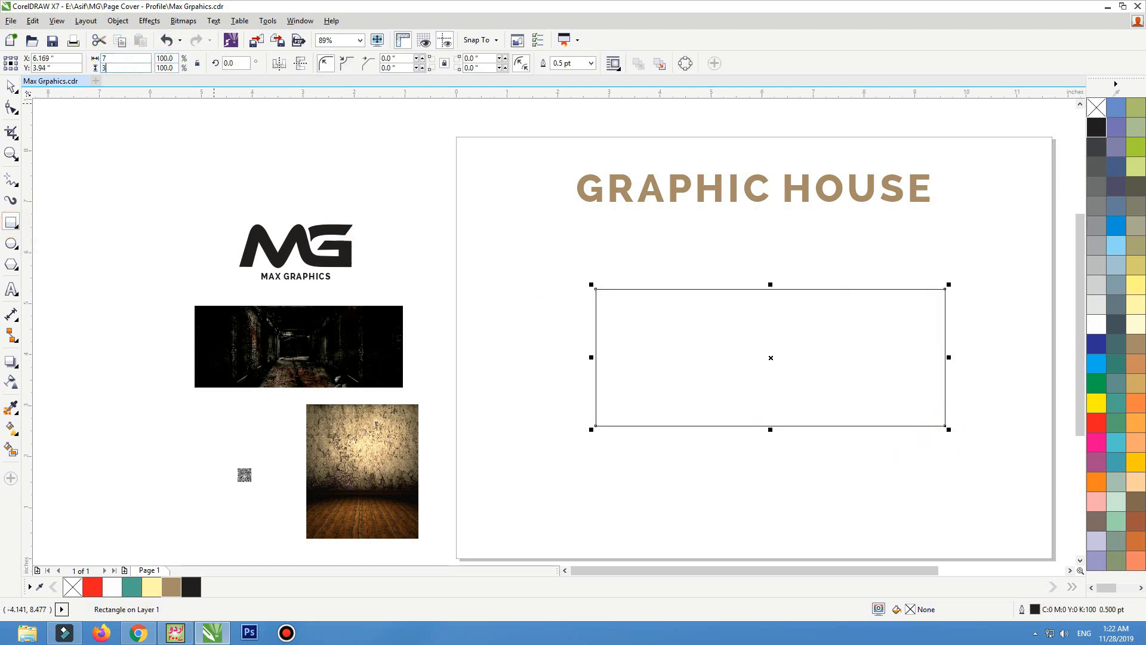
{"action": "type", "text": "3.5"}
{"action": "key", "text": "Return"}
Step: PowerClip the dark corridor image inside the 7 by 3.5 inch rectangle
{"action": "left_click_drag", "start_coordinate": [317, 333], "coordinate": [426, 320]}
{"action": "right_click", "coordinate": [451, 315]}
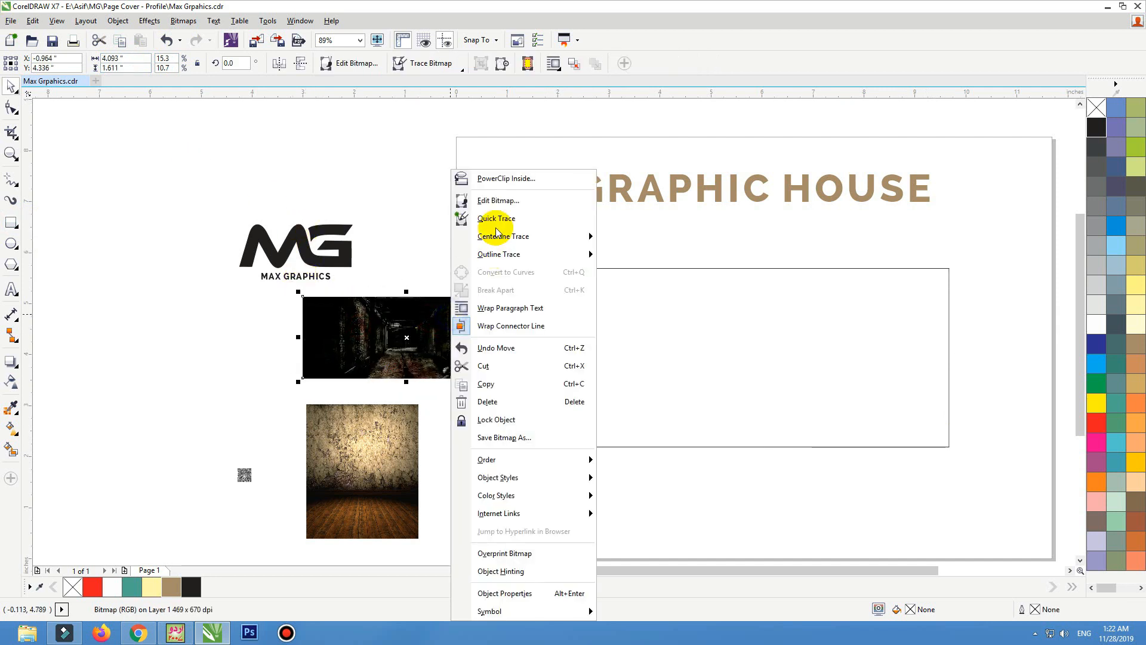
{"action": "left_click", "coordinate": [500, 180]}
{"action": "left_click", "coordinate": [612, 302]}
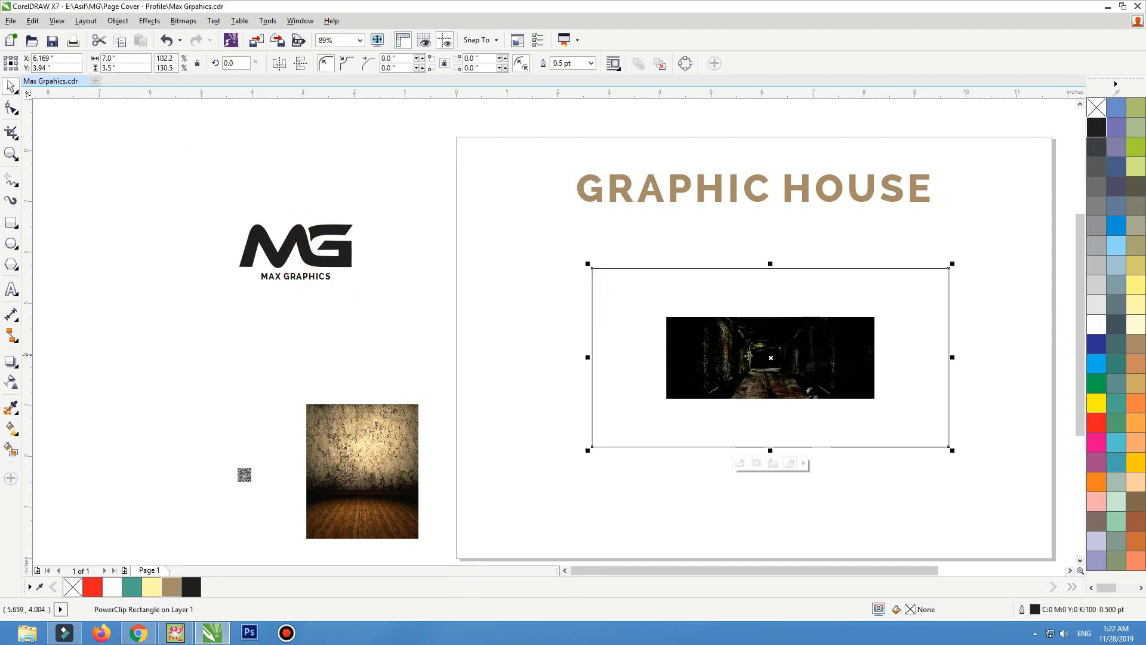
Step: Edit the PowerClip contents and stretch the corridor image to about 7.32 by 3.5 inches so it fills the rectangle
{"action": "left_click", "coordinate": [873, 326], "text": "ctrl"}
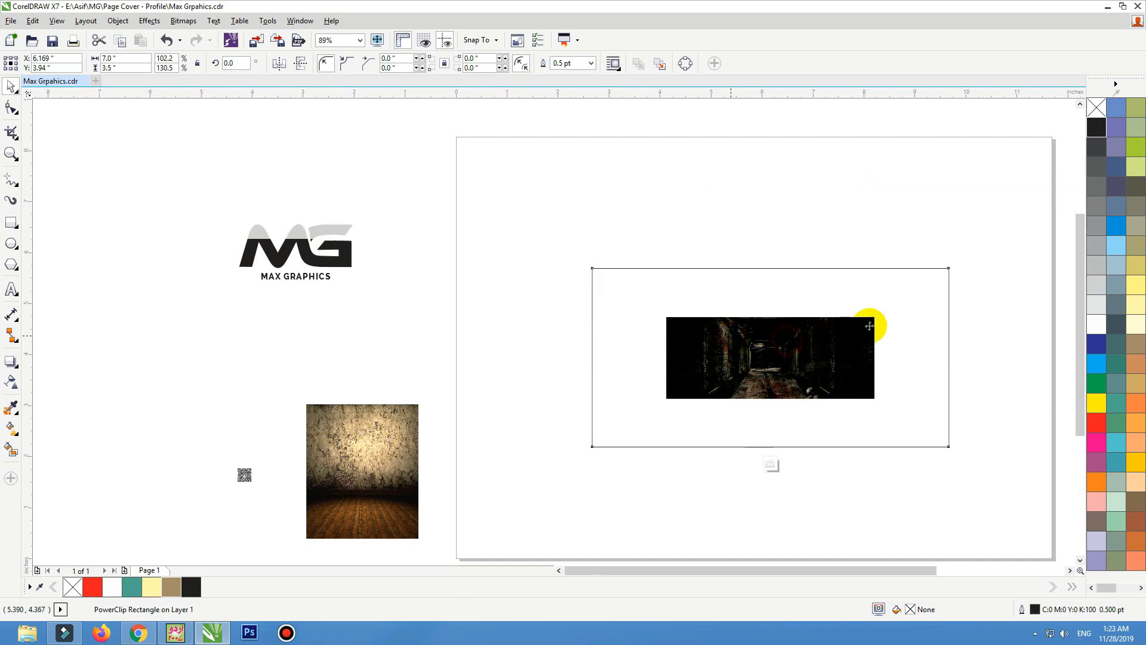
{"action": "left_click_drag", "start_coordinate": [879, 313], "coordinate": [953, 284]}
{"action": "left_click_drag", "start_coordinate": [770, 278], "coordinate": [787, 259]}
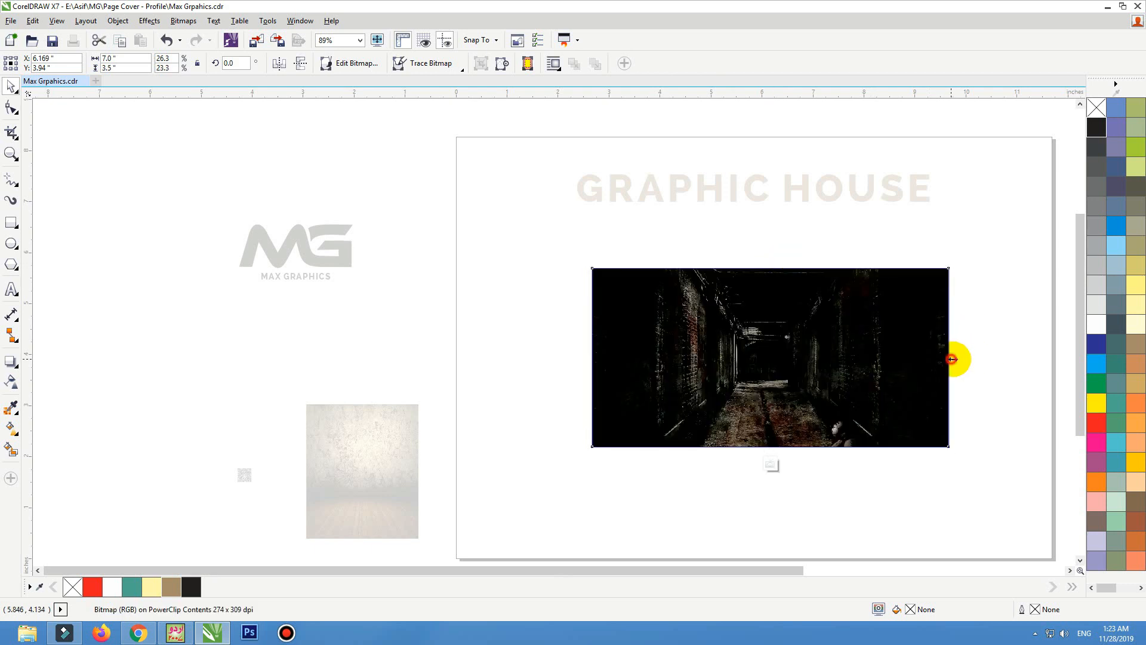
{"action": "left_click_drag", "start_coordinate": [953, 356], "coordinate": [962, 357]}
{"action": "left_click", "coordinate": [1007, 309], "text": "ctrl"}
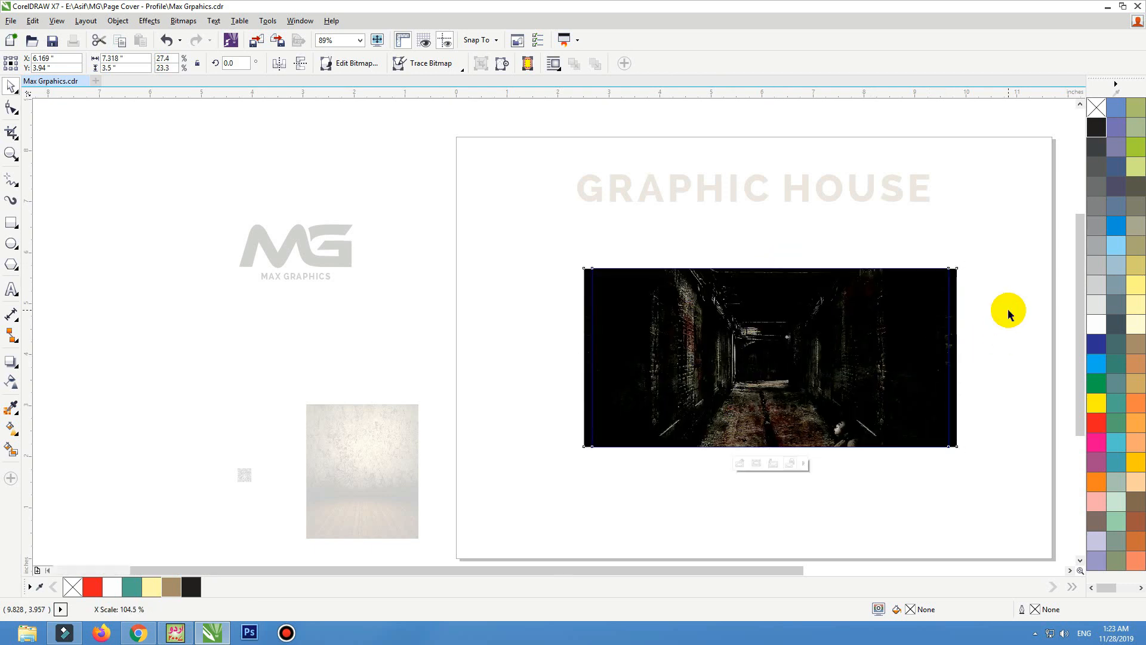
{"action": "left_click", "coordinate": [454, 295]}
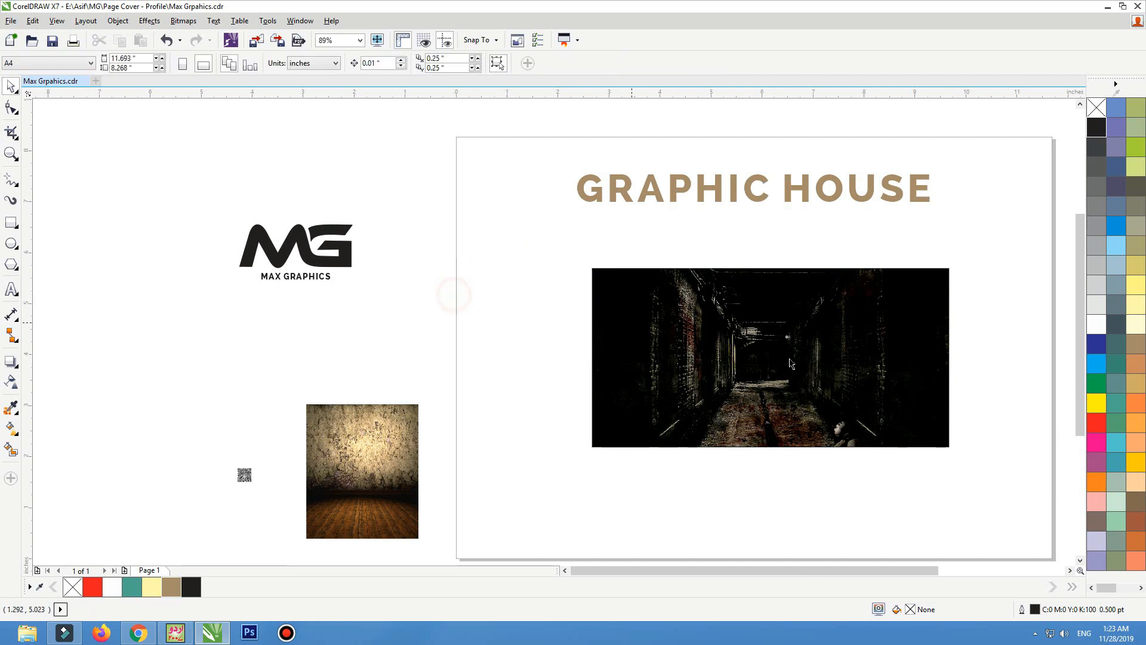
{"action": "left_click", "coordinate": [789, 357]}
{"action": "left_click", "coordinate": [460, 307]}
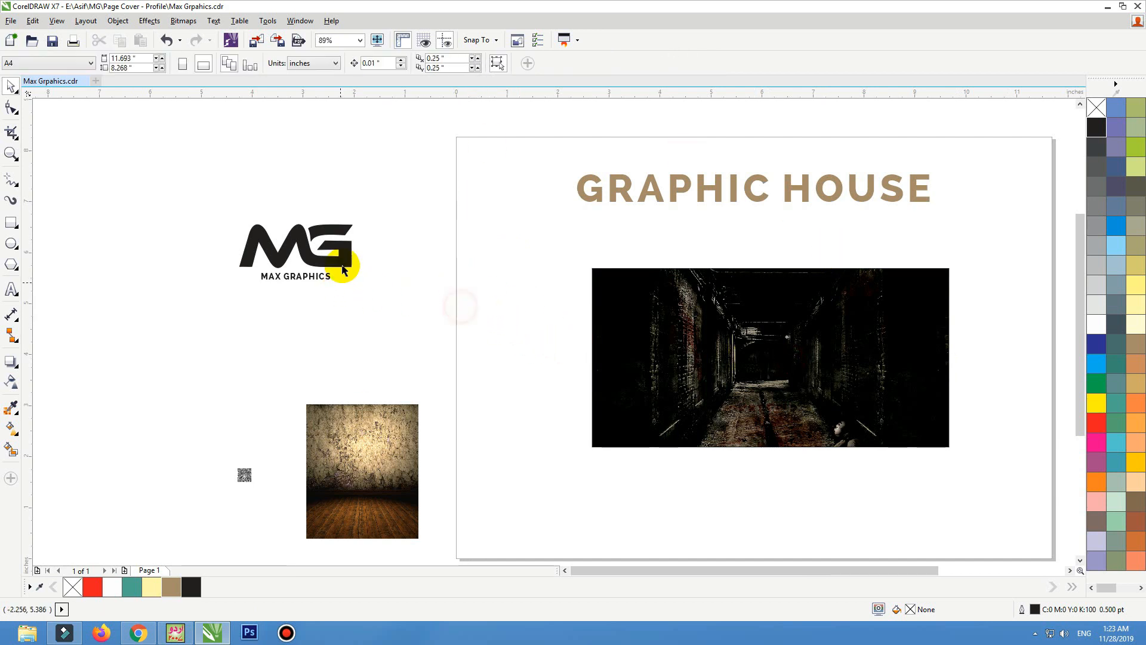
Step: Move the MG lettering onto the corridor image without its MAX GRAPHICS caption and fill it white
{"action": "left_click", "coordinate": [339, 262]}
{"action": "left_click_drag", "start_coordinate": [414, 189], "coordinate": [195, 301]}
{"action": "left_click", "coordinate": [421, 290]}
{"action": "left_click_drag", "start_coordinate": [353, 256], "coordinate": [814, 383]}
{"action": "left_click", "coordinate": [1096, 326]}
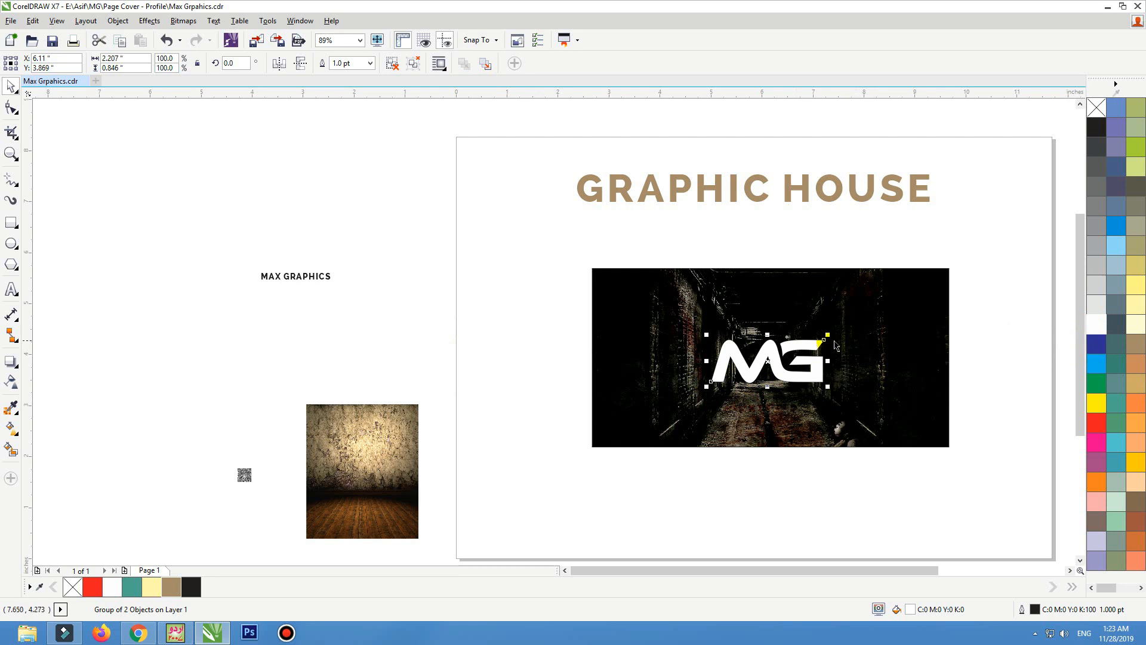
Step: Enlarge the MG lettering to about 3.43 inches wide and centre it horizontally and vertically on the corridor rectangle
{"action": "left_click_drag", "start_coordinate": [828, 338], "coordinate": [865, 320]}
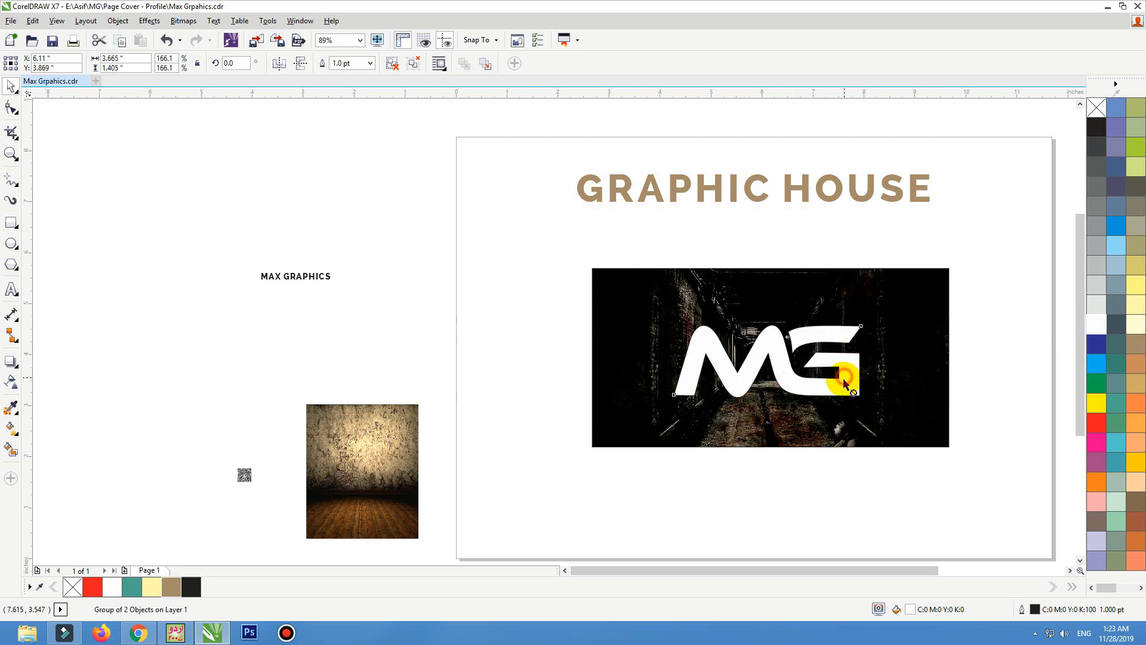
{"action": "left_click", "coordinate": [821, 421], "text": "shift"}
{"action": "key", "text": "c"}
{"action": "left_click", "coordinate": [809, 502]}
{"action": "left_click", "coordinate": [813, 389]}
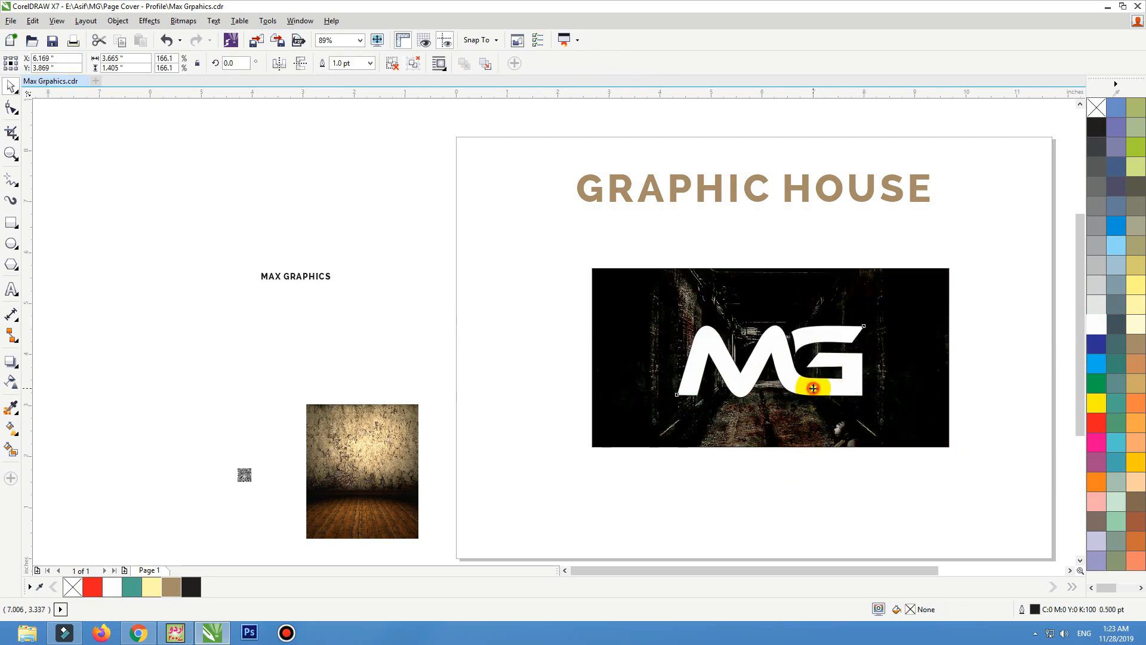
{"action": "left_click_drag", "start_coordinate": [869, 322], "coordinate": [863, 324]}
{"action": "left_click", "coordinate": [862, 305], "text": "shift"}
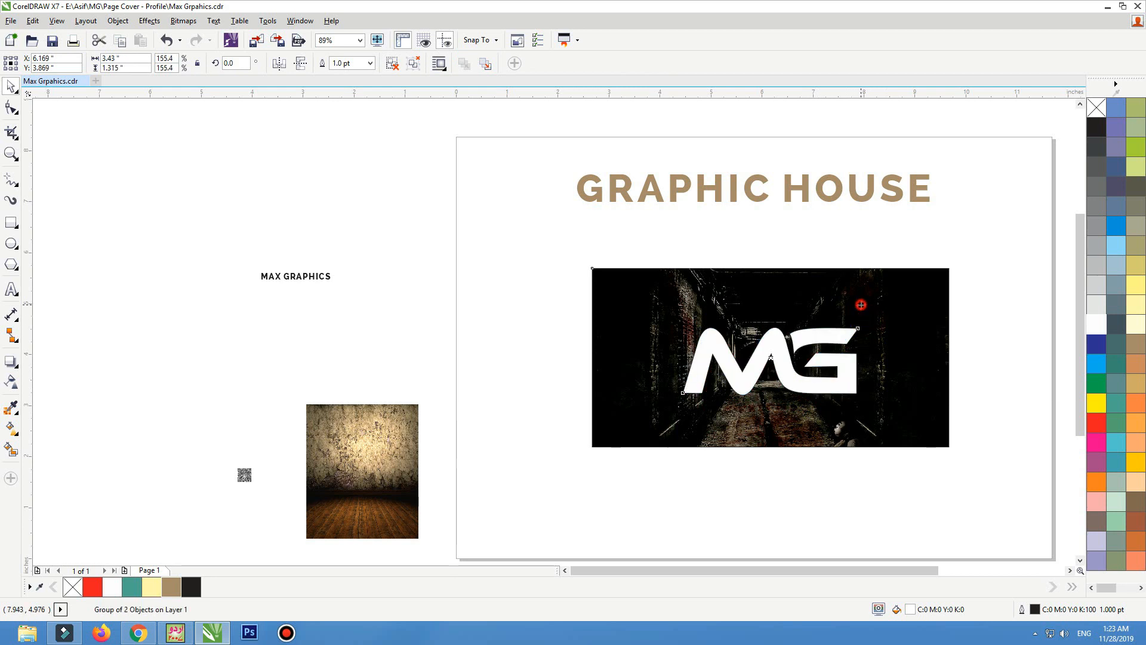
{"action": "key", "text": "e"}
{"action": "left_click", "coordinate": [837, 521]}
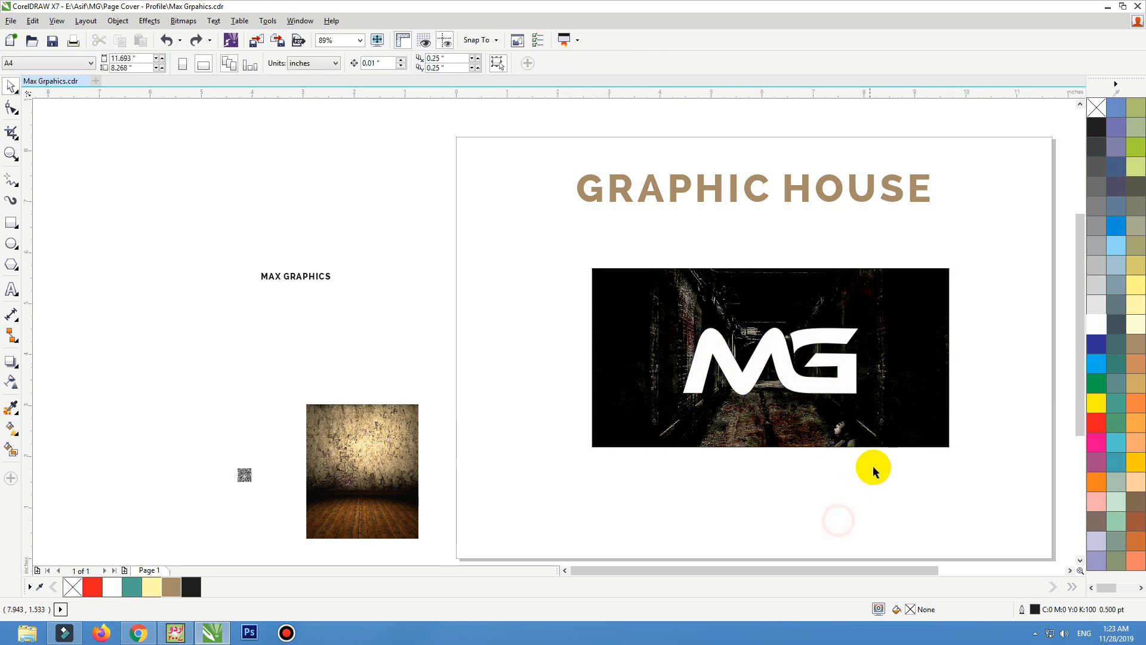
Step: Place the MAX GRAPHICS text below the MG lettering in white, enlarge it, and centre it horizontally with the lettering
{"action": "left_click", "coordinate": [269, 274]}
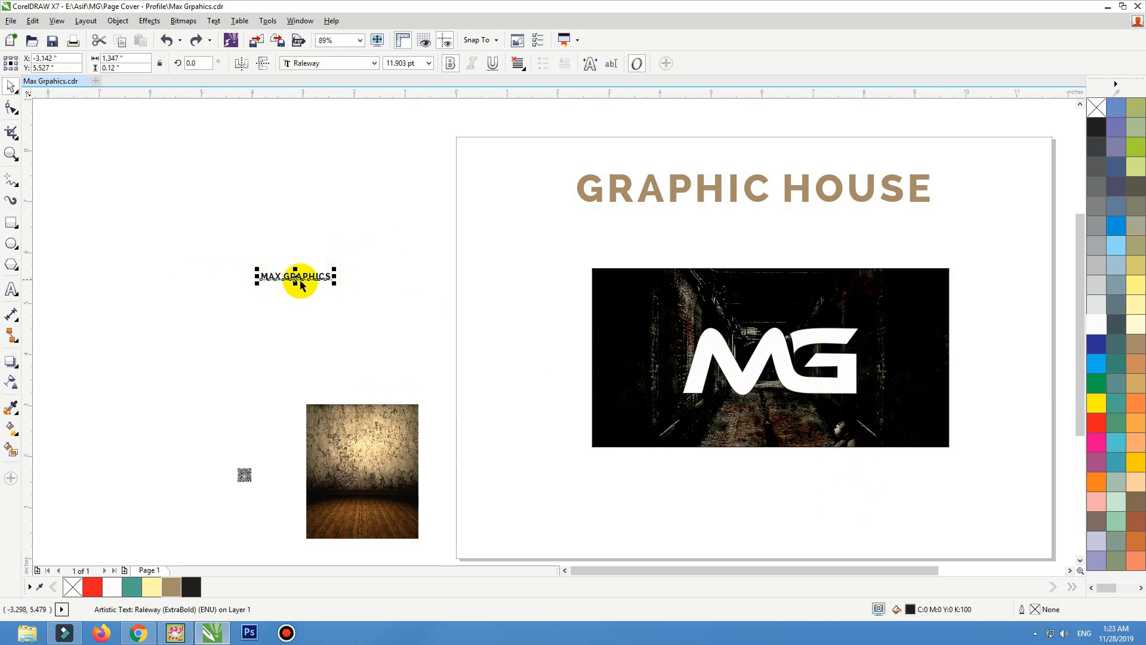
{"action": "left_click_drag", "start_coordinate": [295, 276], "coordinate": [773, 417]}
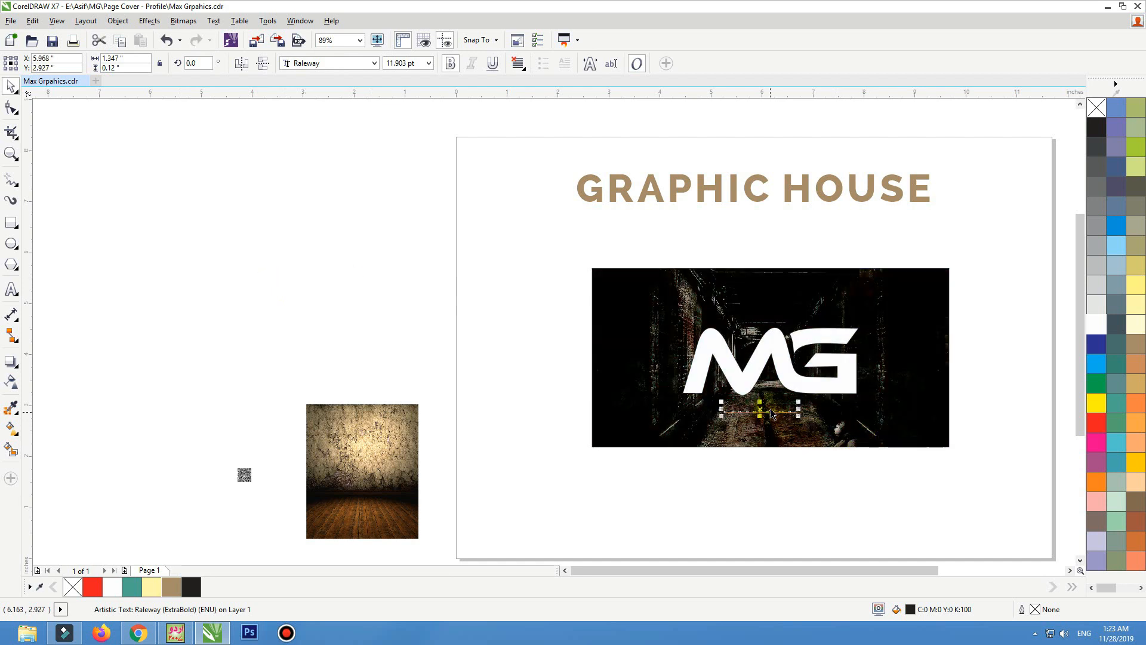
{"action": "left_click", "coordinate": [1096, 329]}
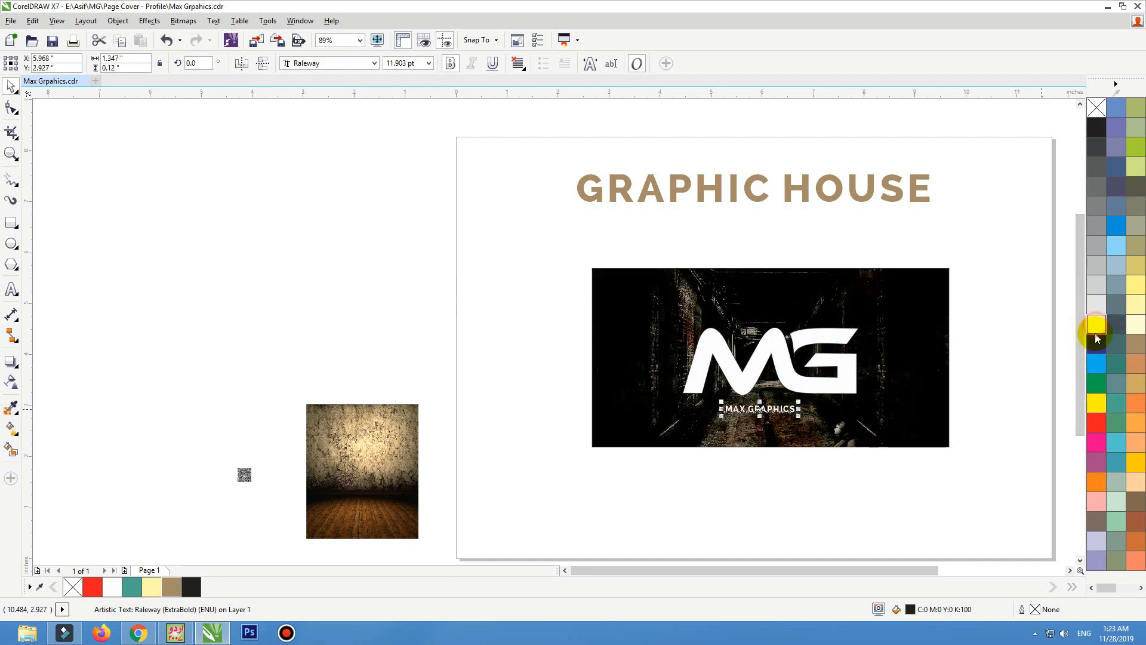
{"action": "left_click_drag", "start_coordinate": [801, 402], "coordinate": [817, 390]}
{"action": "left_click", "coordinate": [818, 389], "text": "shift"}
{"action": "key", "text": "c"}
{"action": "left_click", "coordinate": [808, 452]}
Step: Move the wall-and-floor texture image beside the card and place the QR code in the card's lower-left corner
{"action": "left_click_drag", "start_coordinate": [416, 450], "coordinate": [562, 348]}
{"action": "left_click", "coordinate": [239, 474]}
{"action": "left_click_drag", "start_coordinate": [239, 474], "coordinate": [615, 434]}
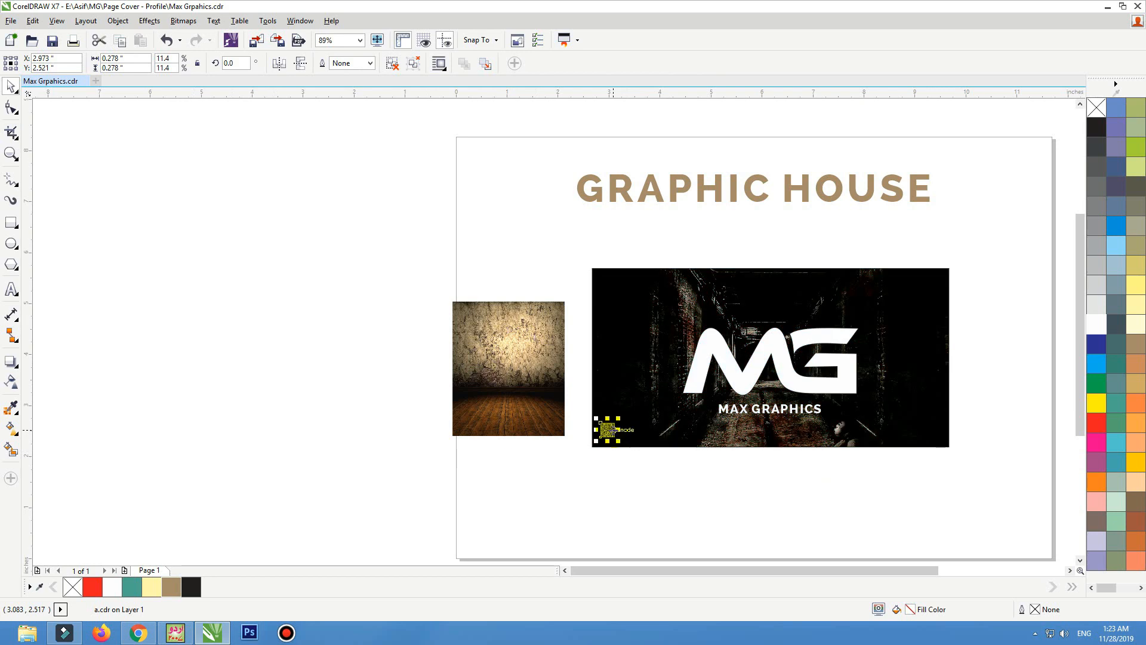
Step: Enlarge the QR code to about 0.4 inches wide and adjust its position inside the card's lower-left corner
{"action": "scroll", "coordinate": [598, 439], "scroll_direction": "up", "scroll_amount": 5}
{"action": "left_click_drag", "start_coordinate": [554, 418], "coordinate": [551, 443]}
{"action": "left_click_drag", "start_coordinate": [555, 349], "coordinate": [608, 297]}
{"action": "left_click_drag", "start_coordinate": [535, 378], "coordinate": [532, 385]}
{"action": "left_click", "coordinate": [655, 461]}
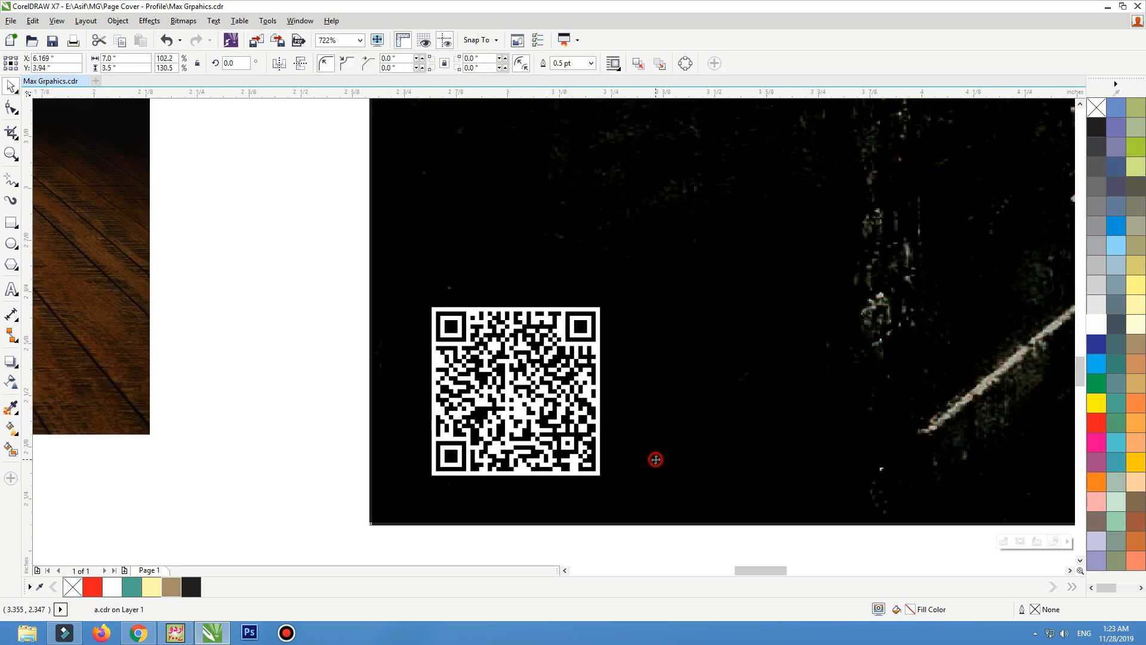
{"action": "key", "text": "F4"}
{"action": "left_click_drag", "start_coordinate": [318, 288], "coordinate": [320, 267]}
{"action": "left_click", "coordinate": [405, 348]}
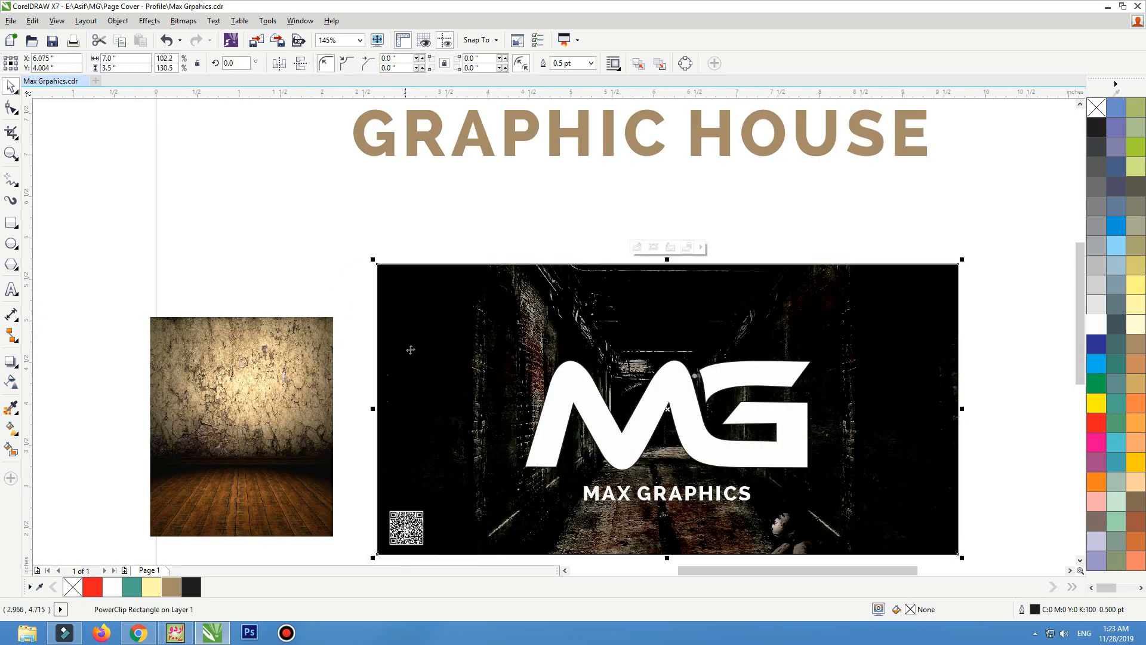
Step: PowerClip the wall-and-floor texture image inside the MG lettering
{"action": "left_click", "coordinate": [243, 241]}
{"action": "left_click", "coordinate": [269, 390]}
{"action": "mouse_move", "coordinate": [268, 390]}
{"action": "left_mouse_down"}
{"action": "mouse_move", "coordinate": [267, 349]}
{"action": "mouse_move", "coordinate": [272, 372]}
{"action": "left_mouse_up"}
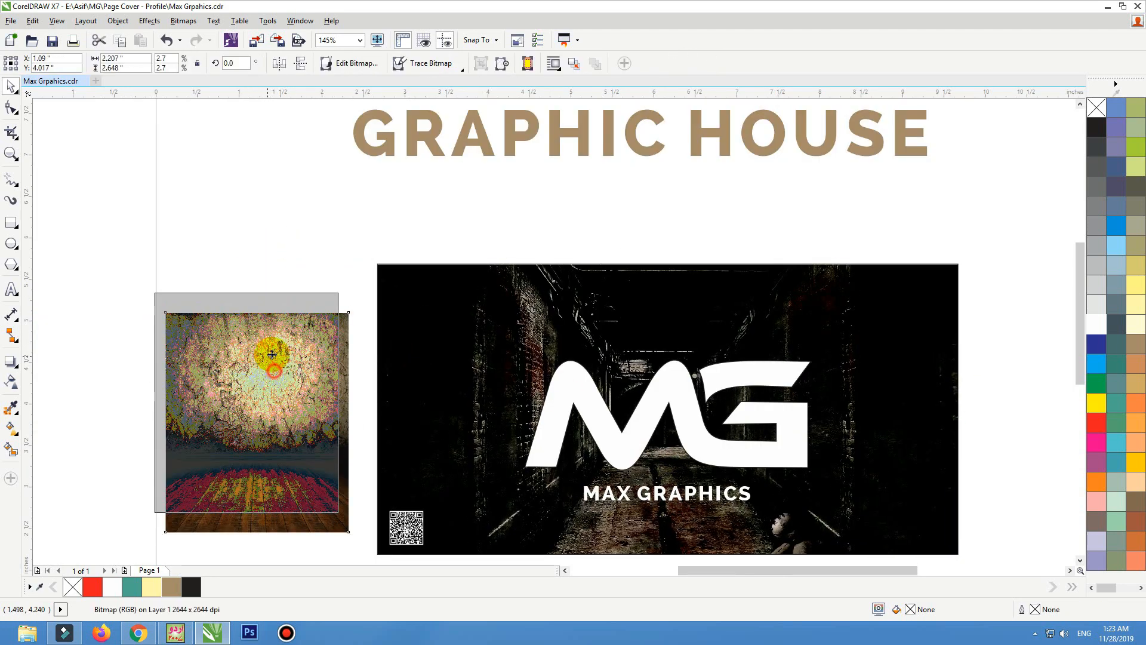
{"action": "right_click", "coordinate": [280, 325]}
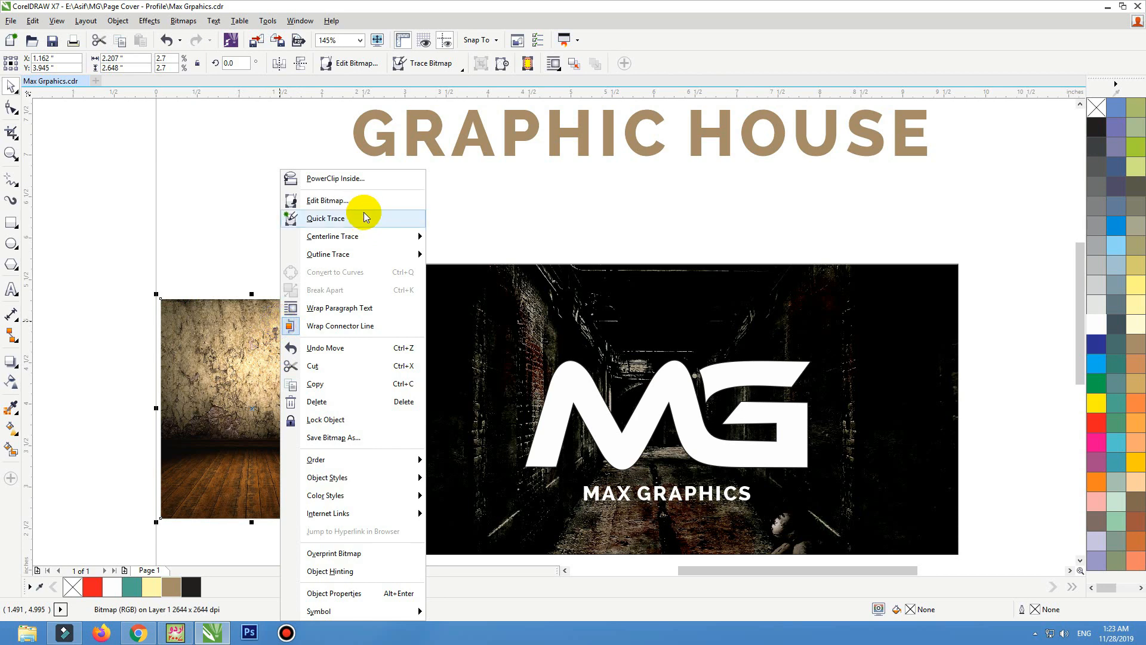
{"action": "left_click", "coordinate": [343, 178]}
{"action": "left_click", "coordinate": [584, 409]}
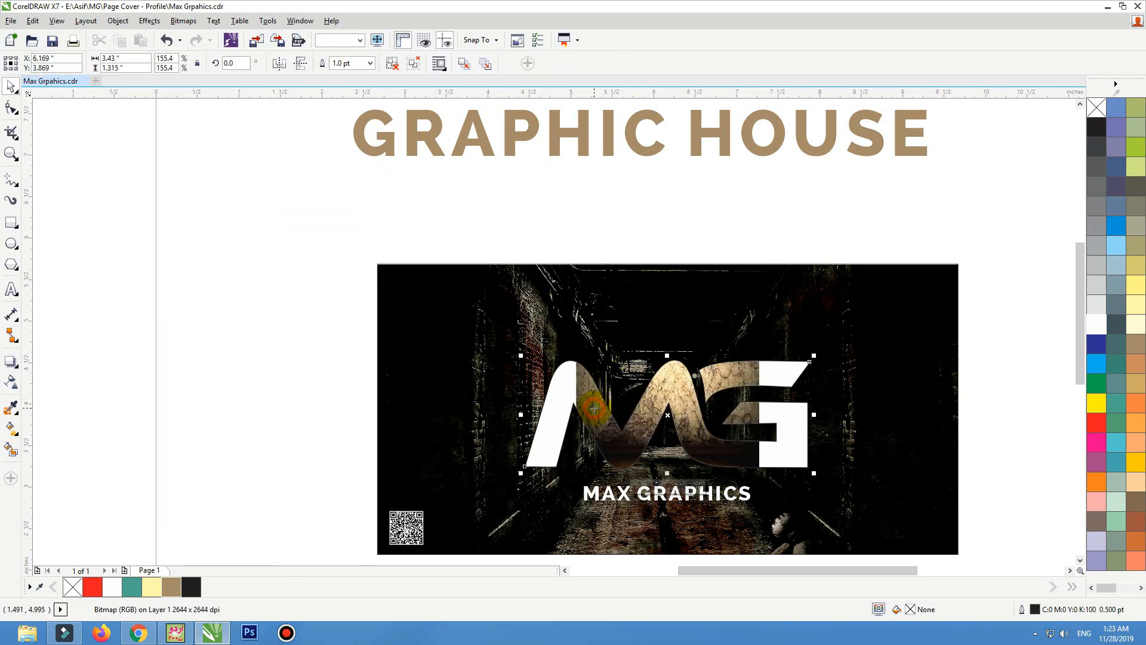
Step: Edit the MG lettering's PowerClip contents, enlarging and repositioning the texture so its wall part covers all the letters
{"action": "left_click", "coordinate": [599, 420], "text": "ctrl"}
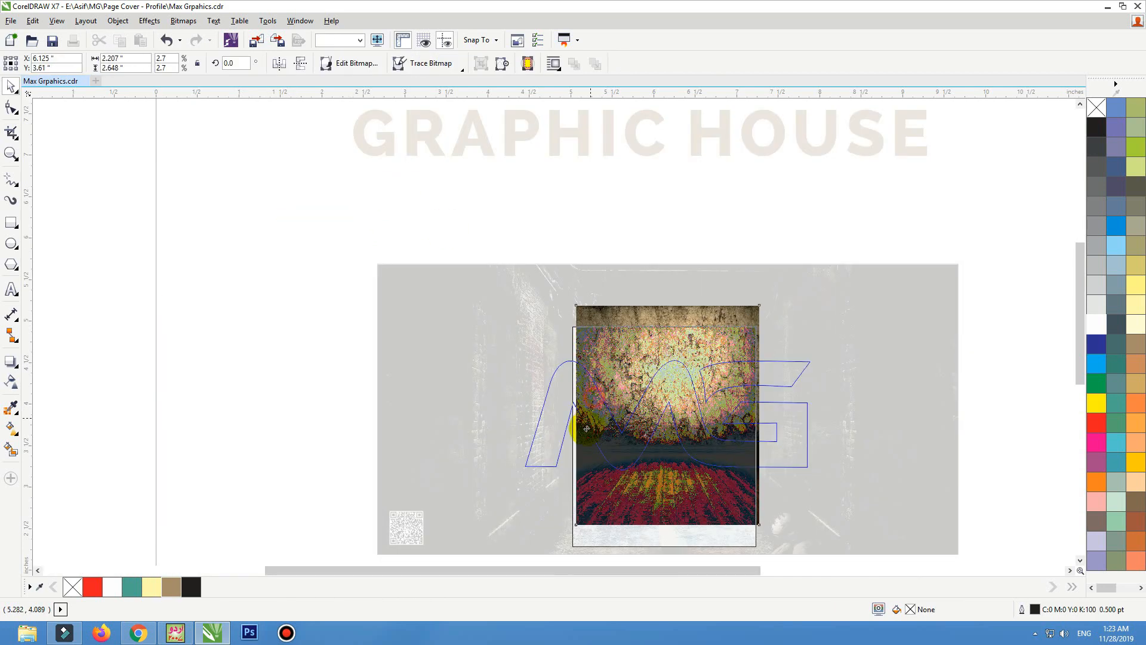
{"action": "left_click_drag", "start_coordinate": [754, 332], "coordinate": [806, 302]}
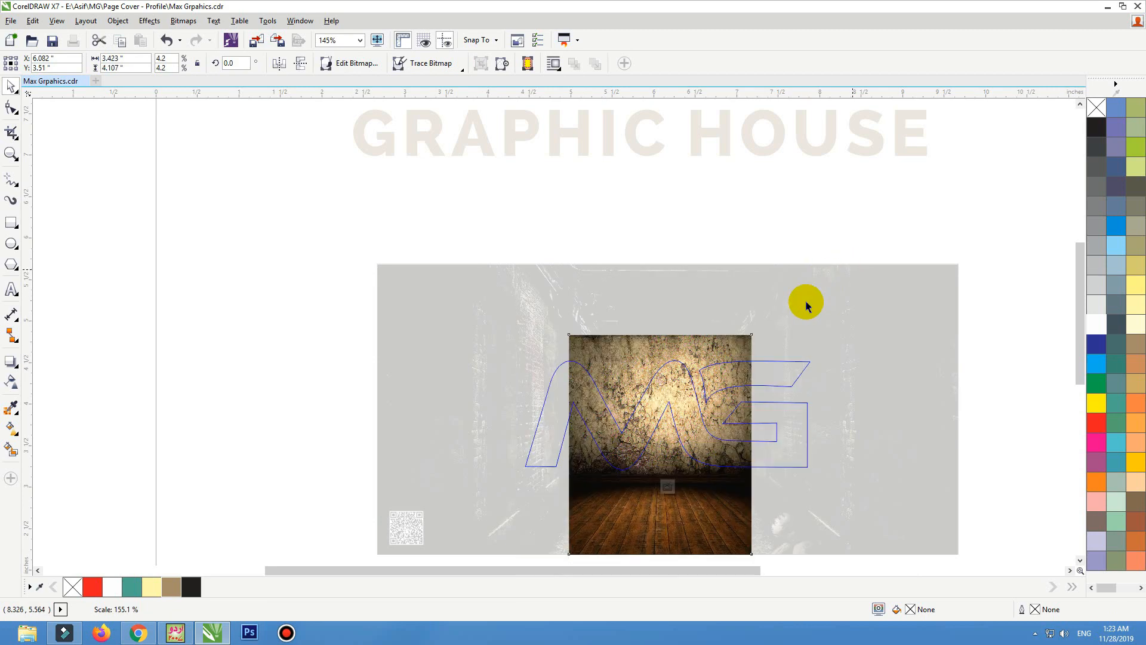
{"action": "left_click_drag", "start_coordinate": [784, 353], "coordinate": [789, 351]}
{"action": "left_click_drag", "start_coordinate": [812, 461], "coordinate": [824, 461]}
{"action": "left_click", "coordinate": [902, 366], "text": "ctrl"}
{"action": "left_click", "coordinate": [809, 297]}
{"action": "key", "text": "shift+F2"}
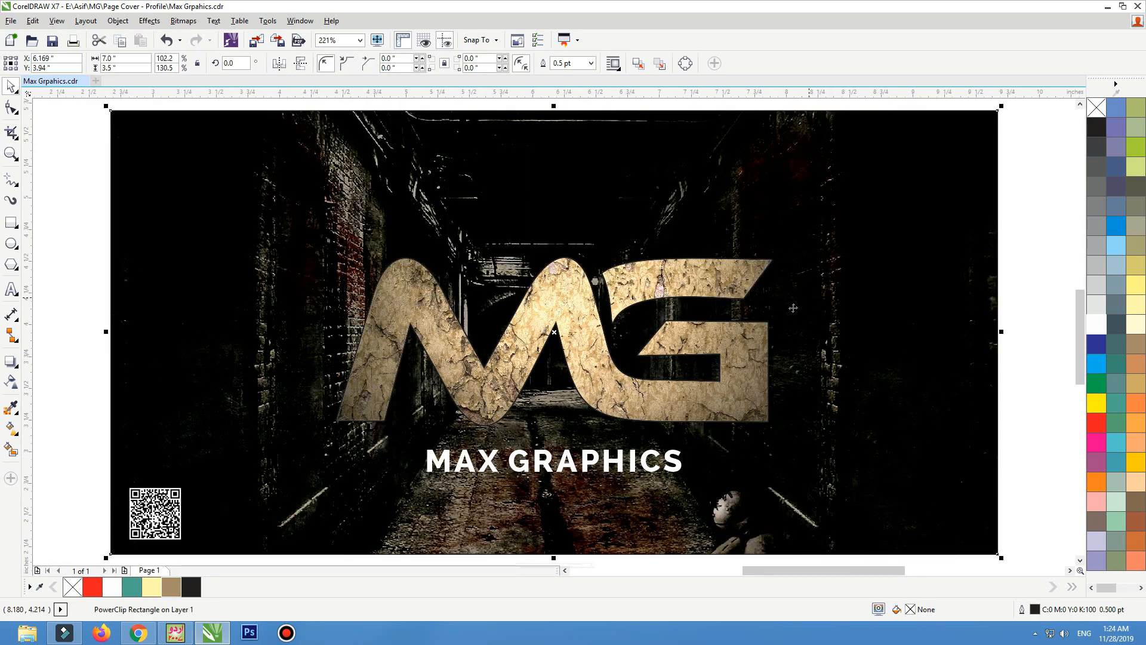
Step: Move the textured MG lettering slightly down, centre it horizontally on the card again, and remove its outline
{"action": "left_click", "coordinate": [699, 418]}
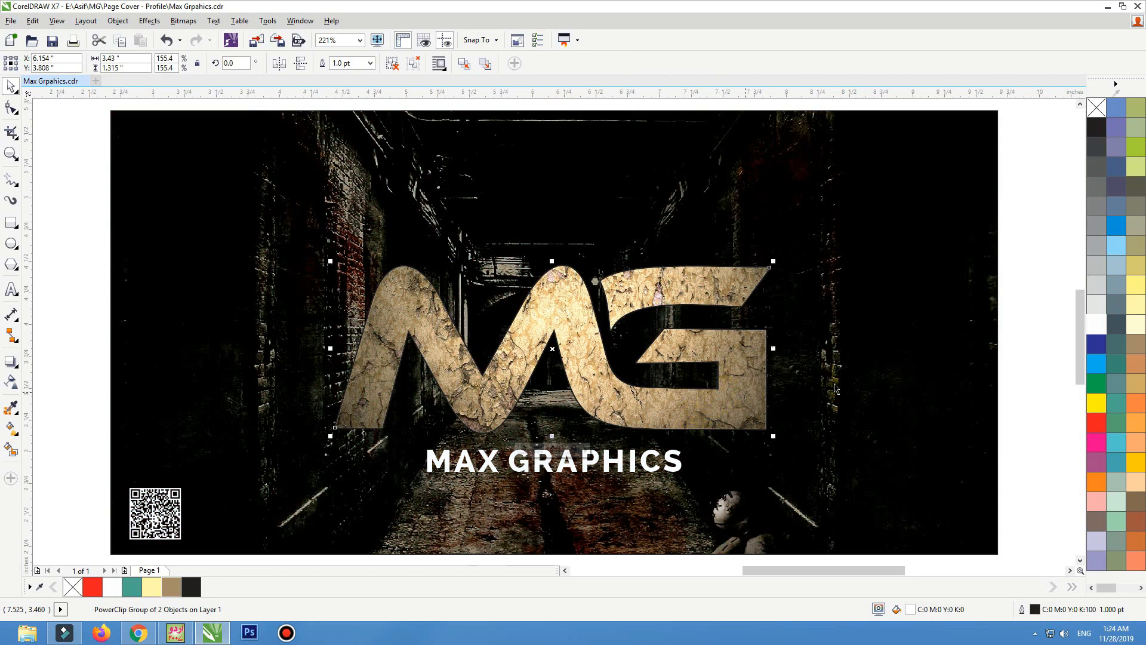
{"action": "left_click", "coordinate": [996, 325]}
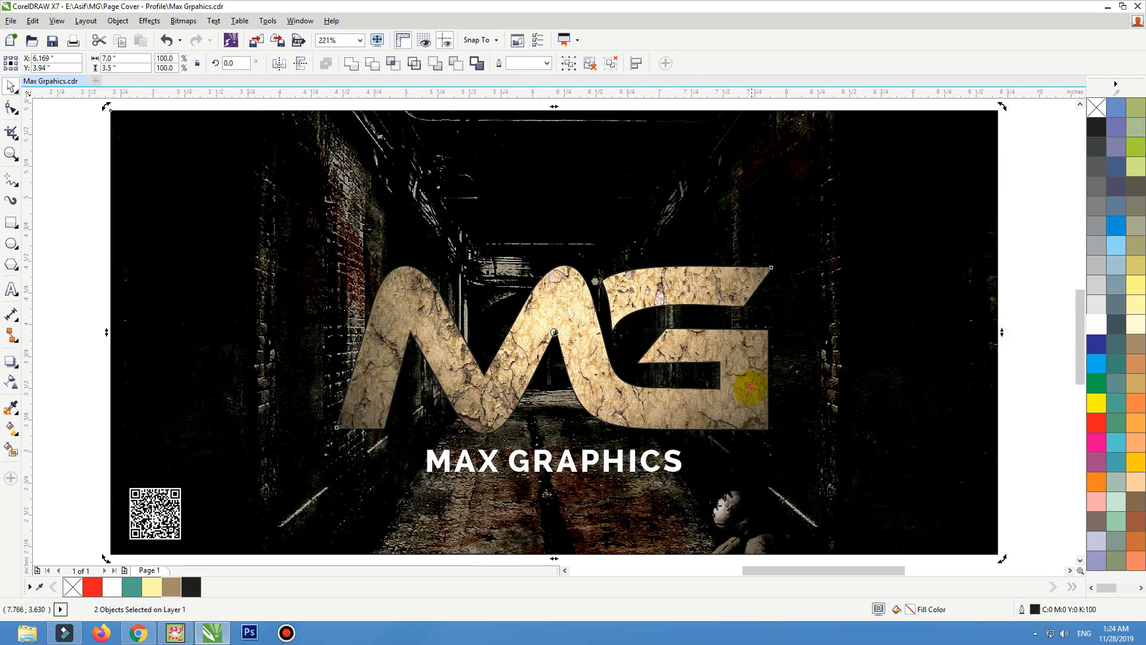
{"action": "left_click", "coordinate": [1034, 223]}
{"action": "left_click", "coordinate": [744, 282]}
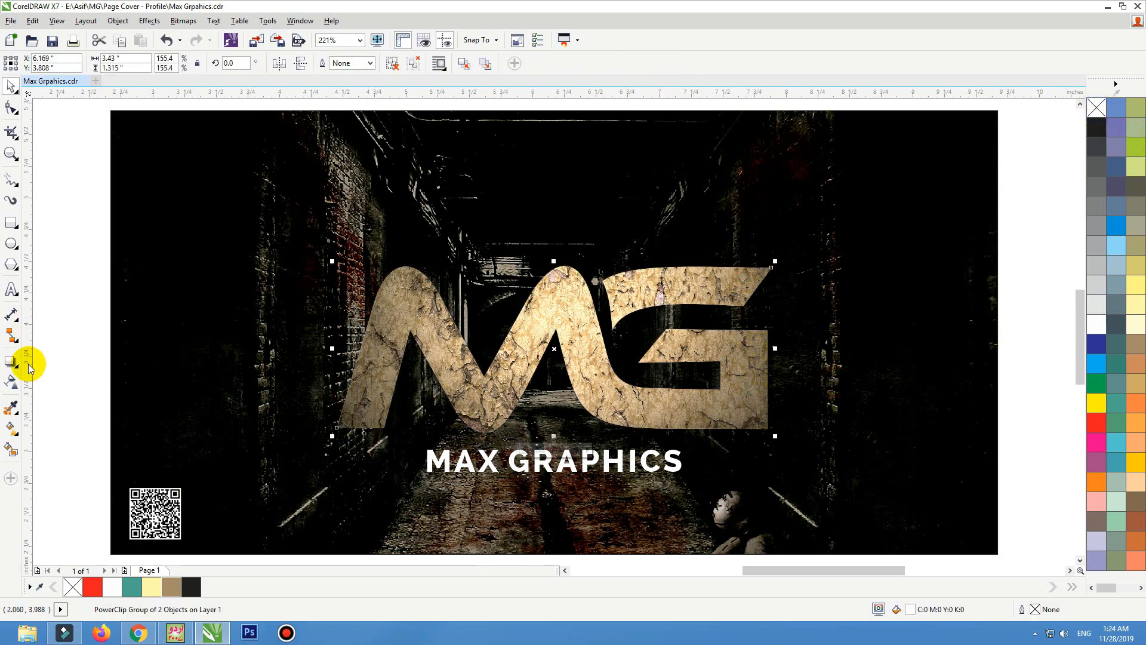
Step: Give the textured MG lettering a 2 pt black outline placed behind the fill
{"action": "key", "text": "F12"}
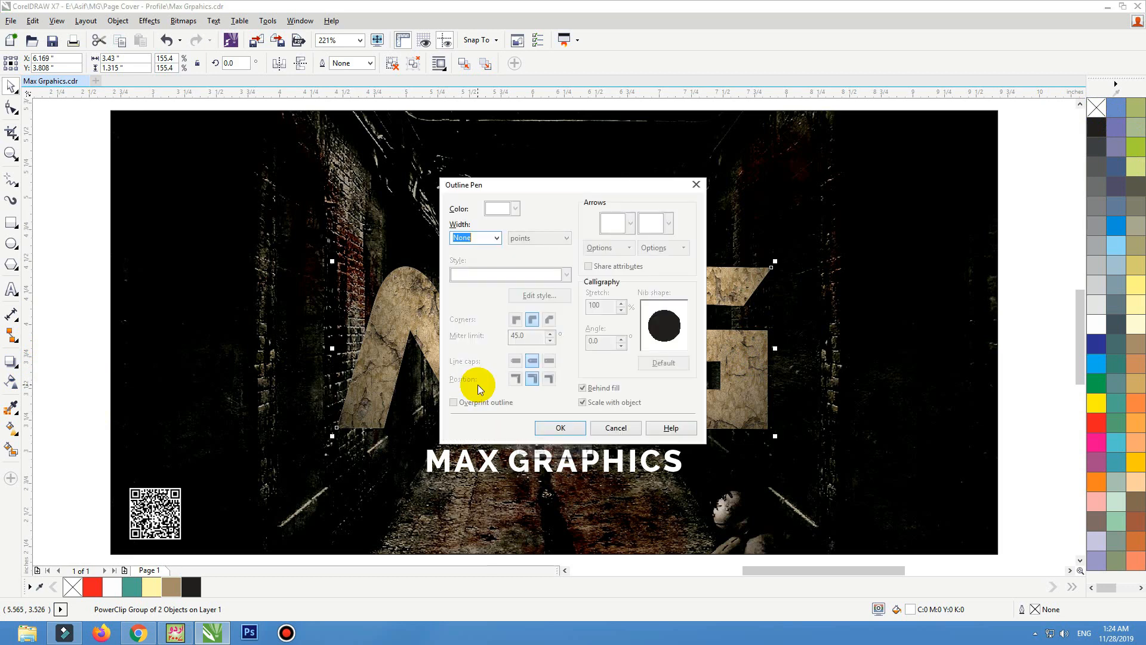
{"action": "type", "text": "2"}
{"action": "key", "text": "Return"}
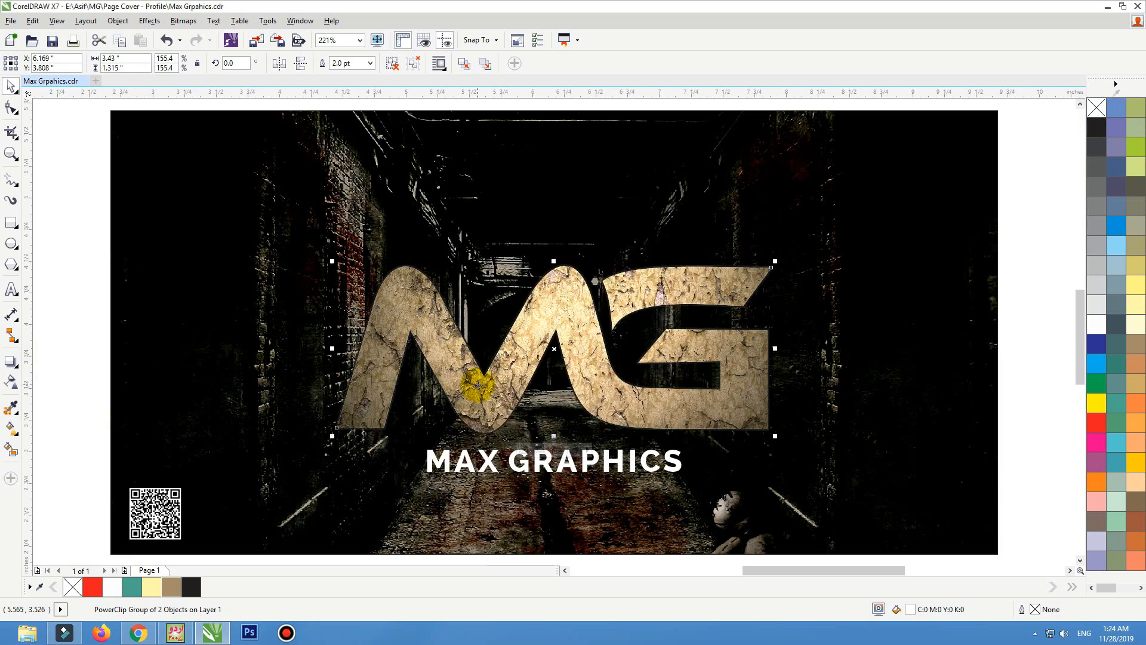
{"action": "left_click_drag", "start_coordinate": [720, 401], "coordinate": [714, 380]}
{"action": "key", "text": "ctrl+z"}
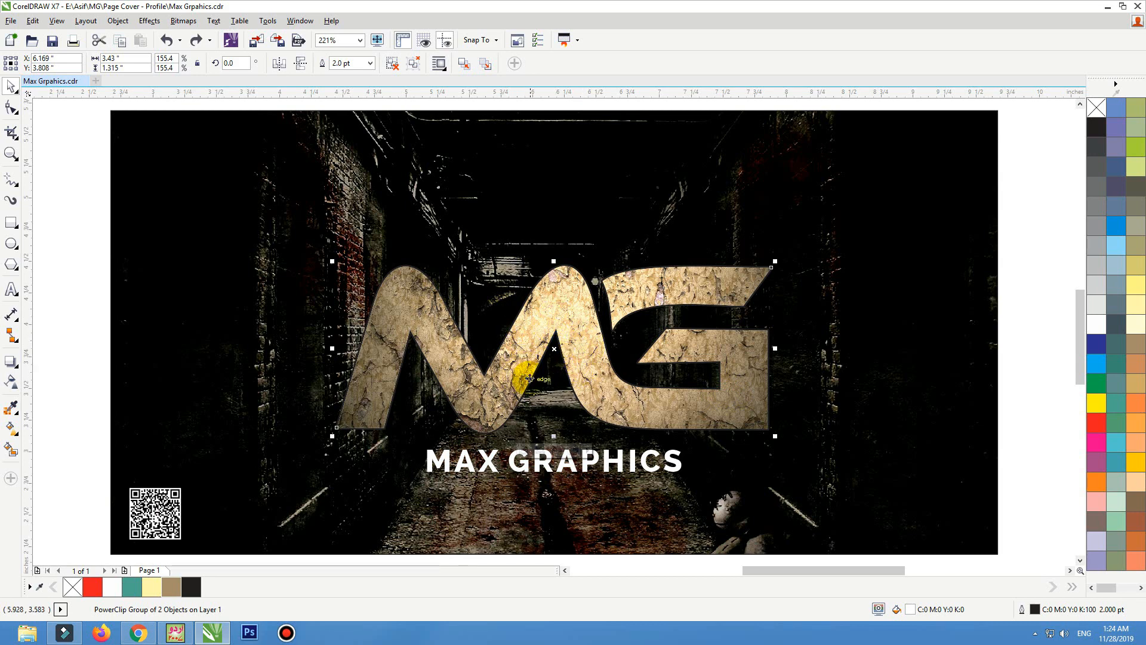
{"action": "key", "text": "F12"}
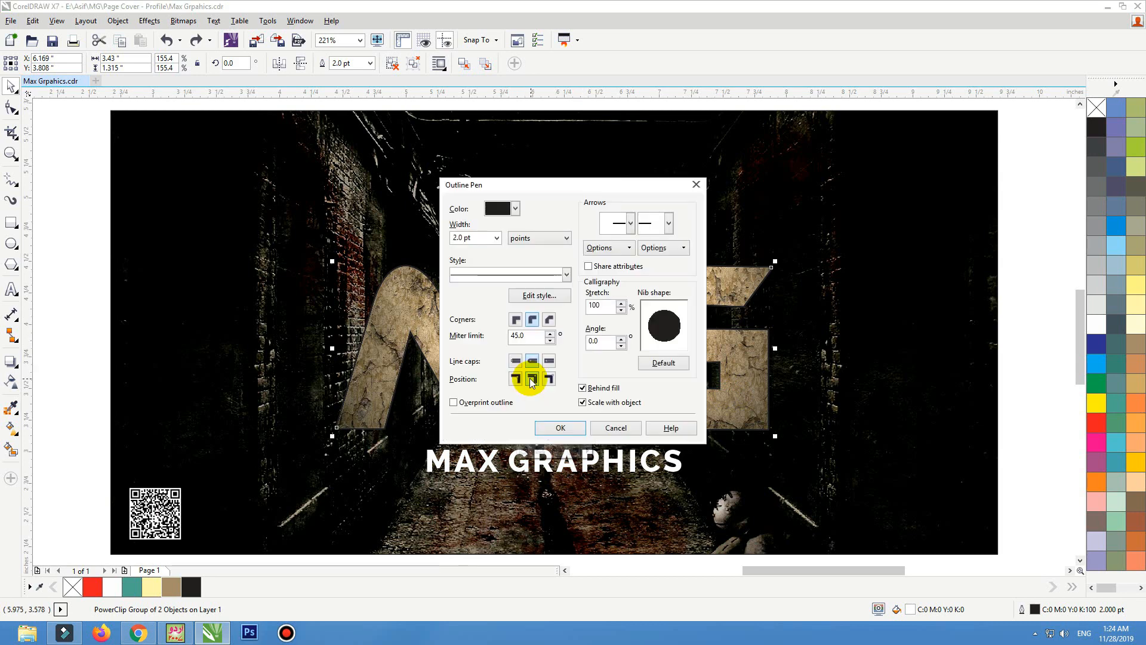
{"action": "left_click", "coordinate": [560, 425]}
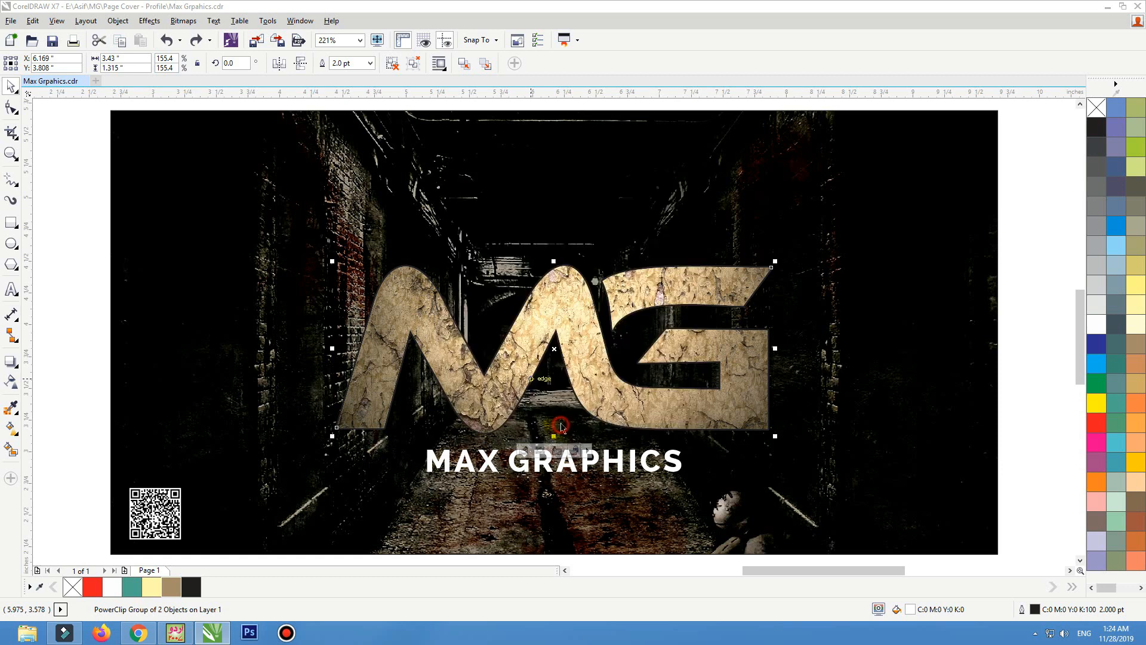
Step: Add a drop shadow to the MG lettering with a slight downward offset, opacity 88 and feathering 20
{"action": "left_click", "coordinate": [18, 370]}
{"action": "left_click", "coordinate": [62, 361]}
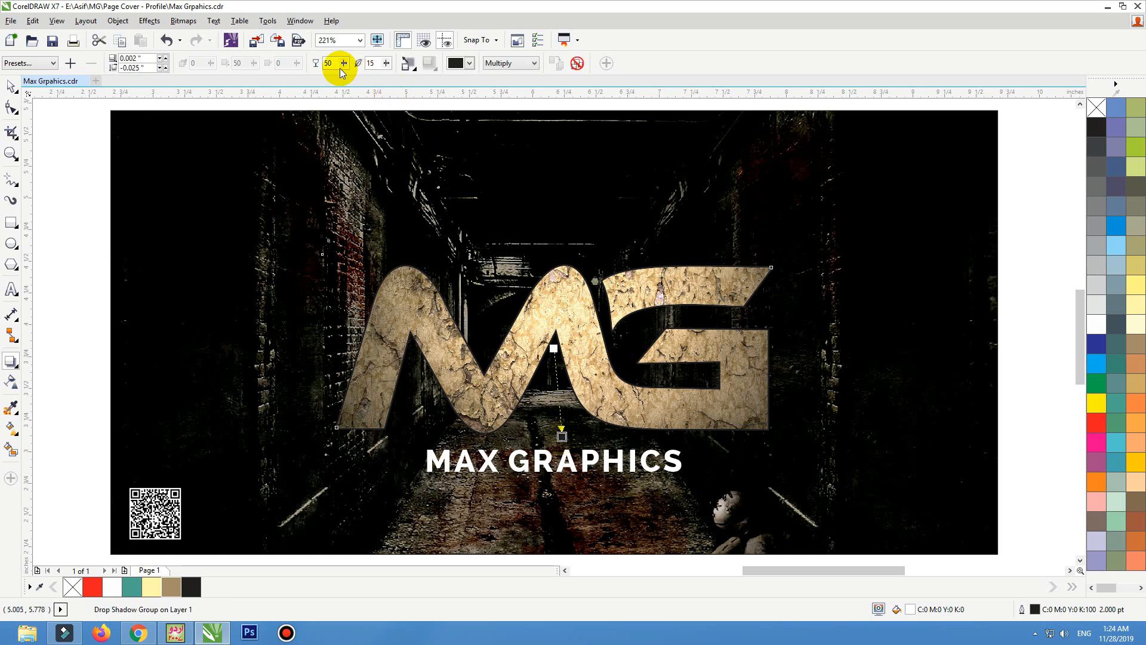
{"action": "double_click", "coordinate": [330, 63]}
{"action": "type", "text": "88"}
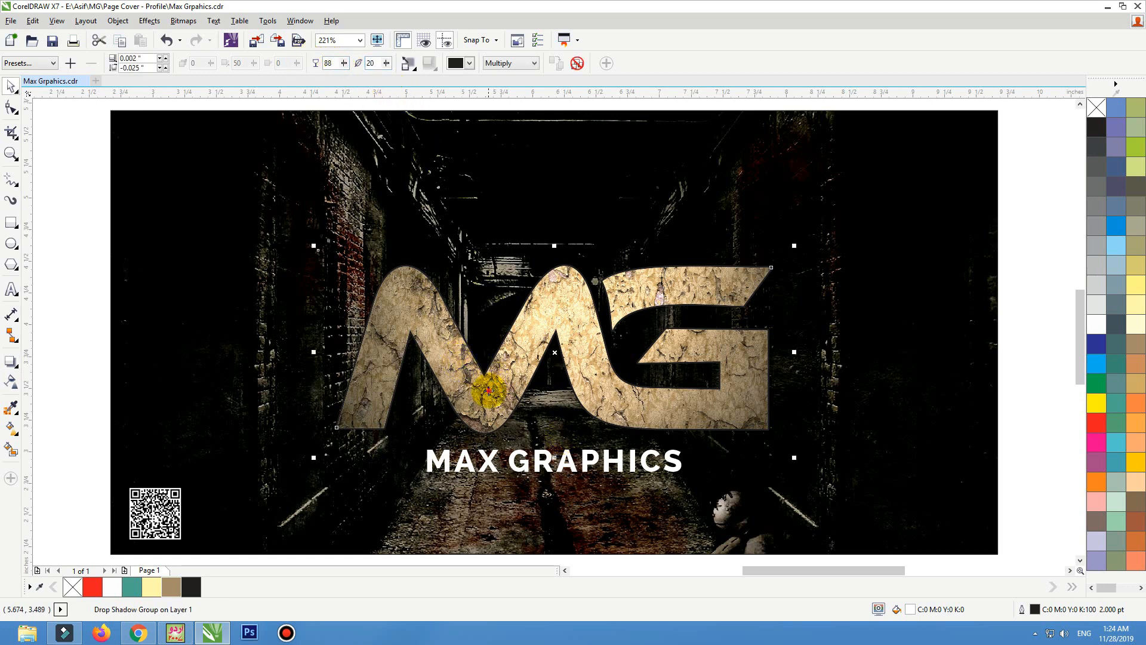
Step: Break the drop shadow apart from the MG lettering and move the separate shadow slightly down
{"action": "key", "text": "ctrl+z"}
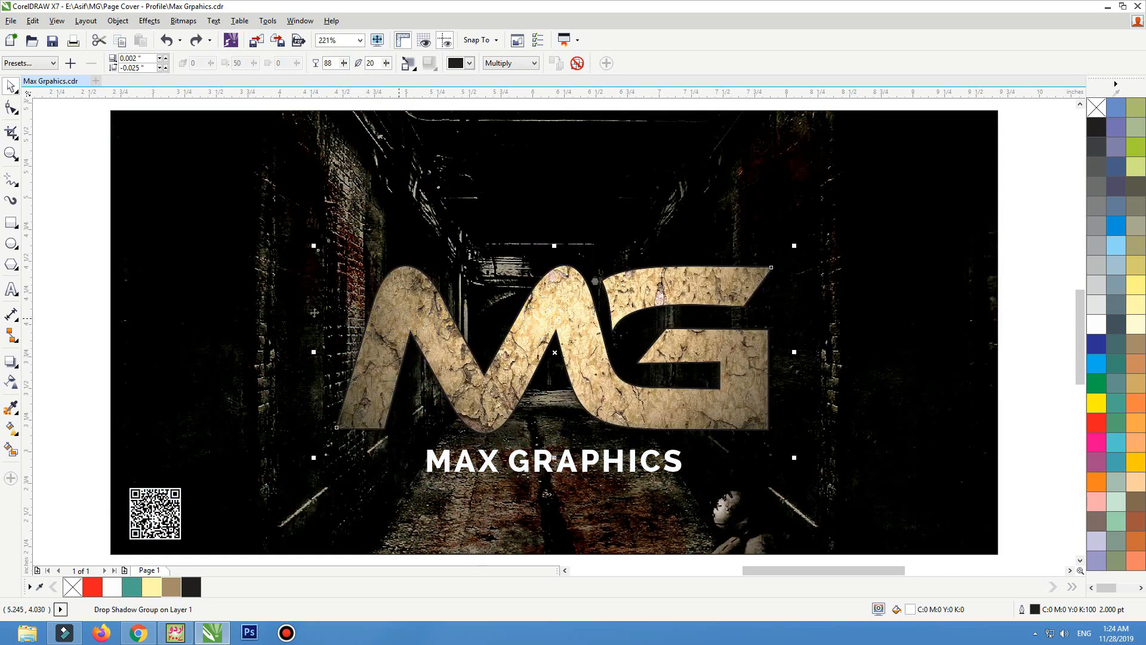
{"action": "left_click", "coordinate": [80, 312]}
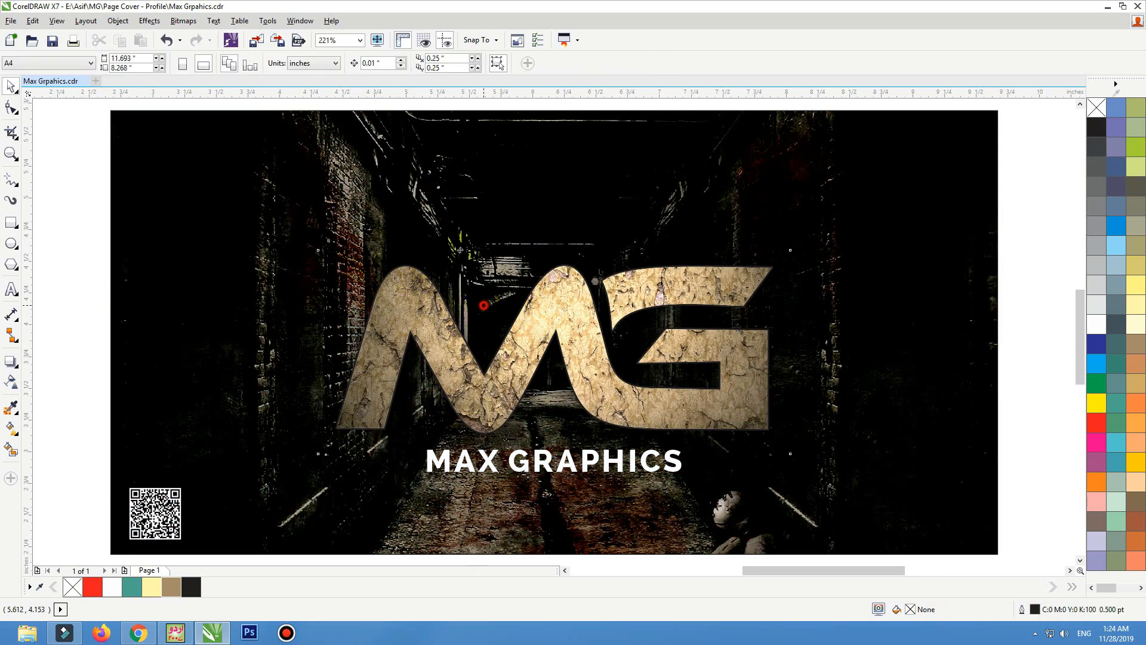
{"action": "left_click", "coordinate": [484, 305]}
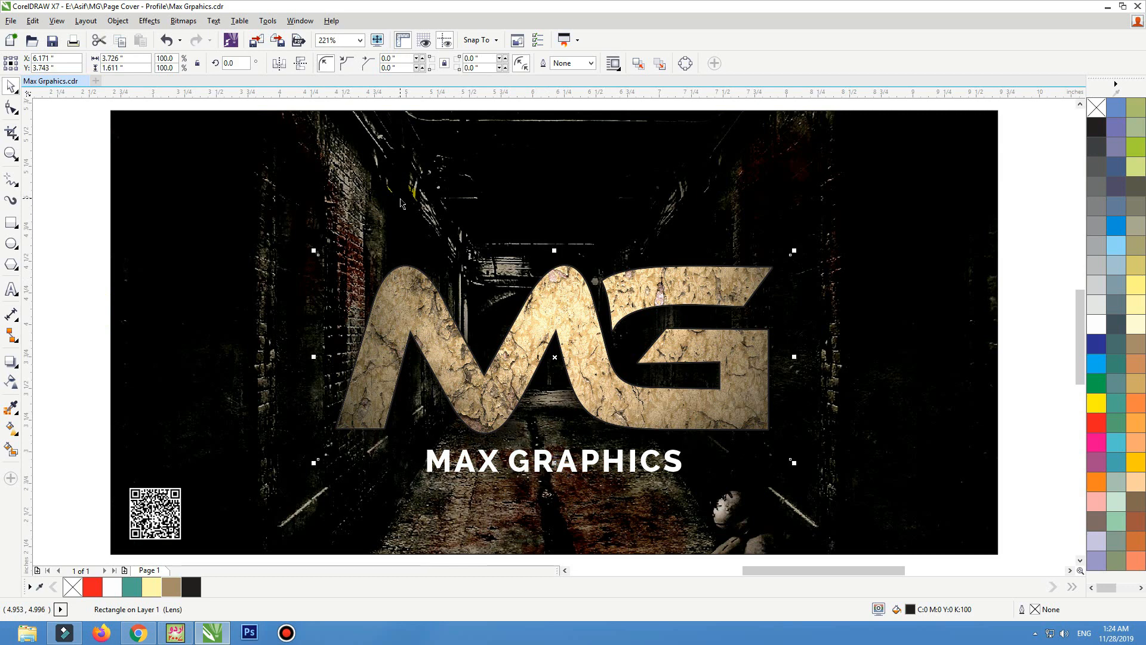
{"action": "scroll", "coordinate": [698, 379], "scroll_direction": "down", "scroll_amount": 3}
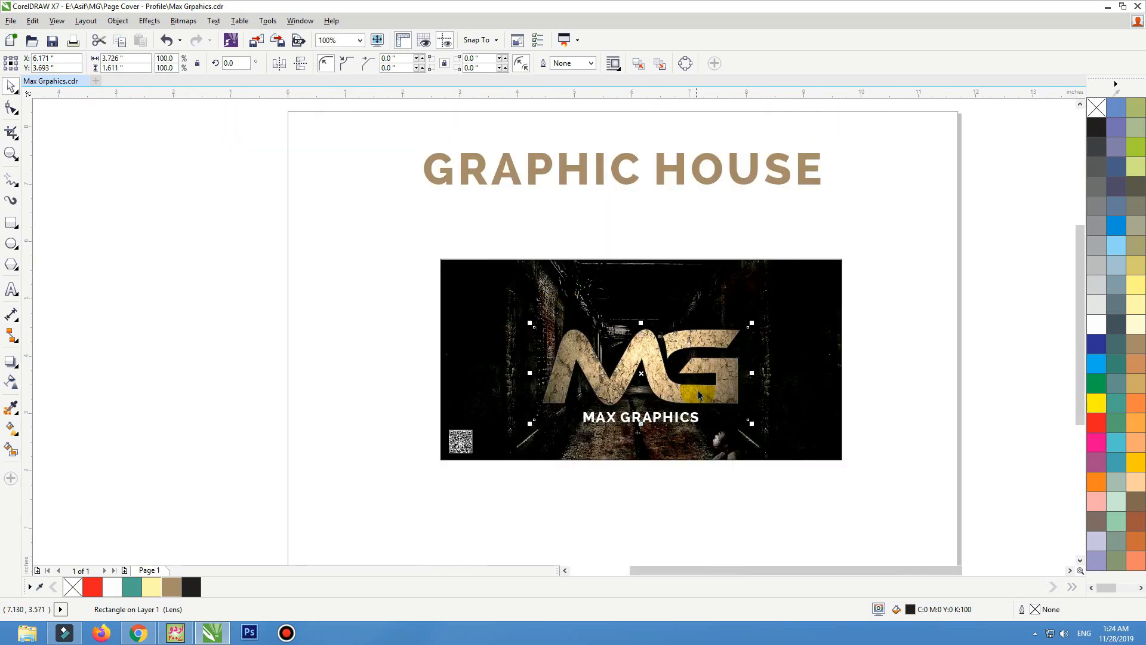
Step: Sample a light tan from the MG texture with the Color Eyedropper and fill the MAX GRAPHICS text with it
{"action": "left_click_drag", "start_coordinate": [855, 258], "coordinate": [426, 496]}
{"action": "key", "text": "shift+F2"}
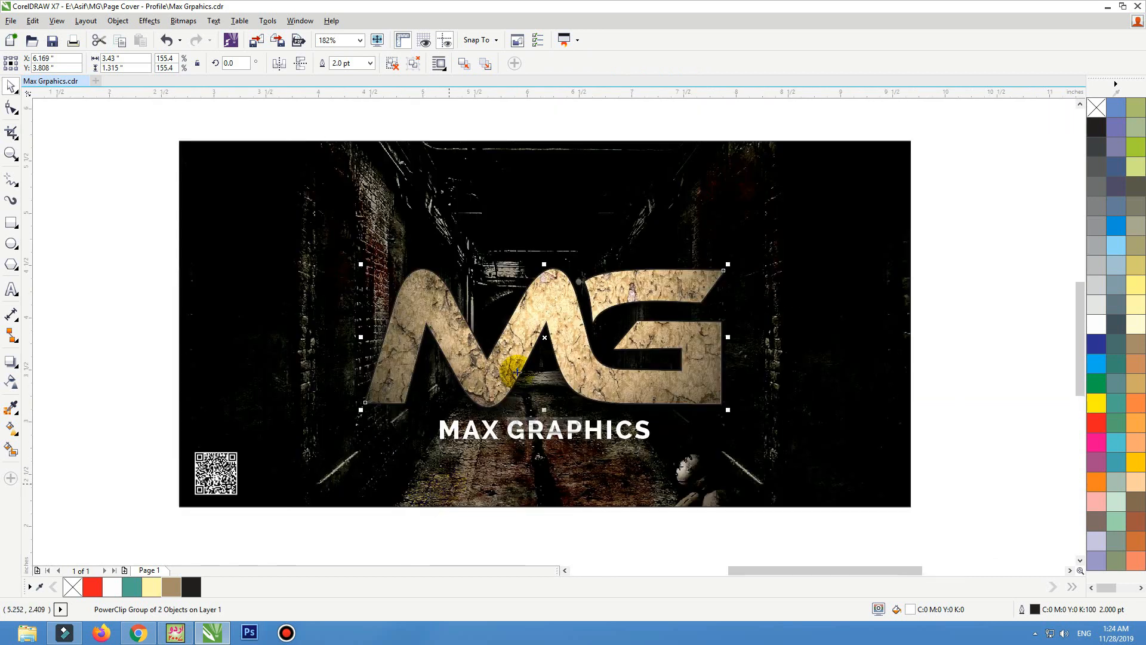
{"action": "left_click", "coordinate": [598, 434]}
{"action": "left_click", "coordinate": [620, 445]}
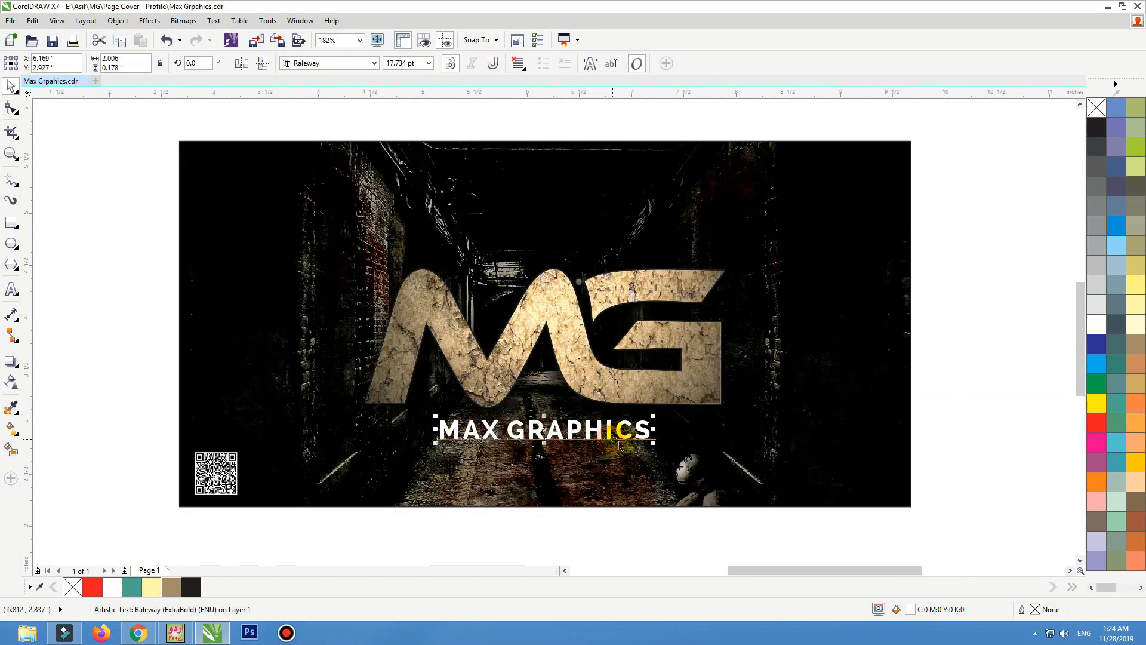
{"action": "left_click", "coordinate": [1121, 428]}
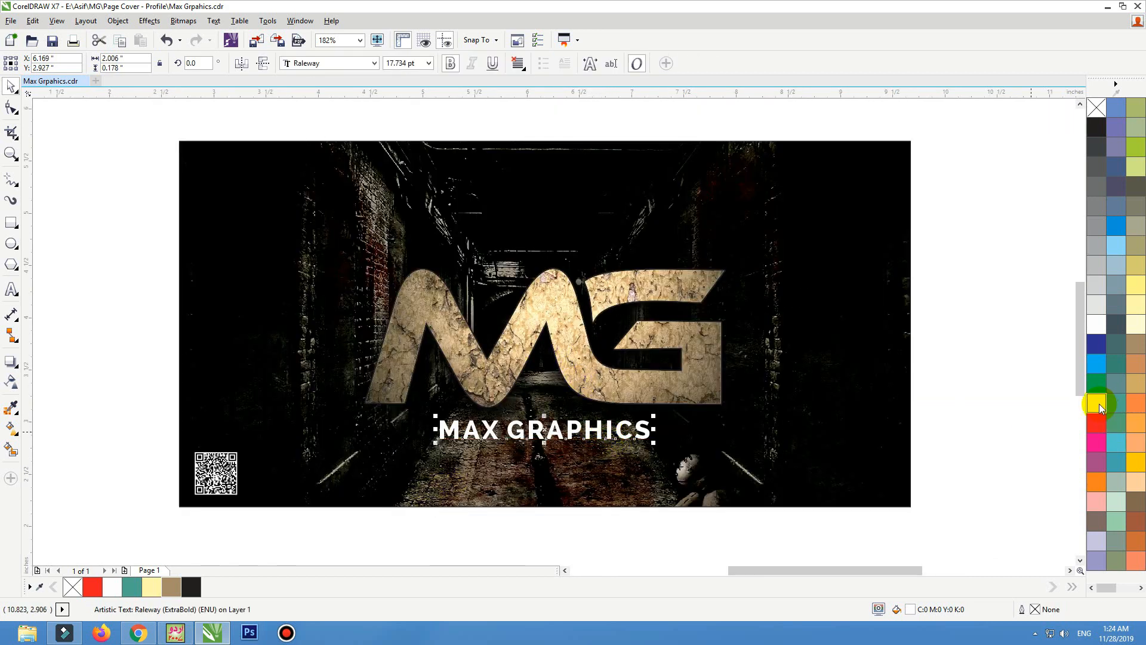
{"action": "scroll", "coordinate": [592, 428], "scroll_direction": "up", "scroll_amount": 2}
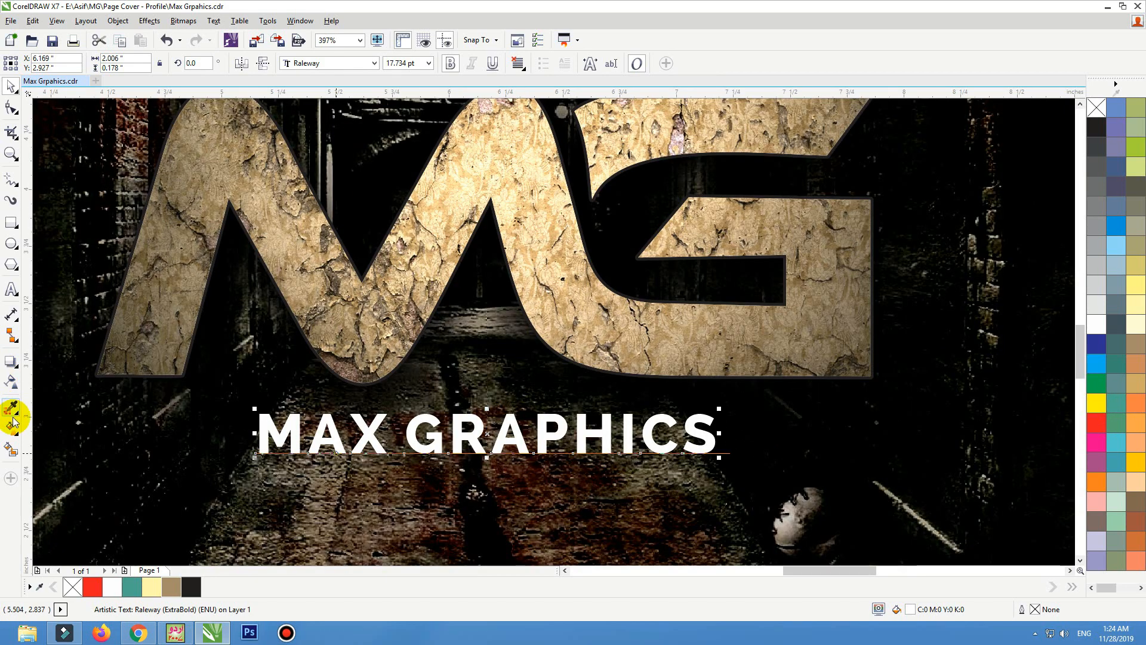
{"action": "left_click", "coordinate": [17, 416]}
{"action": "left_click", "coordinate": [56, 408]}
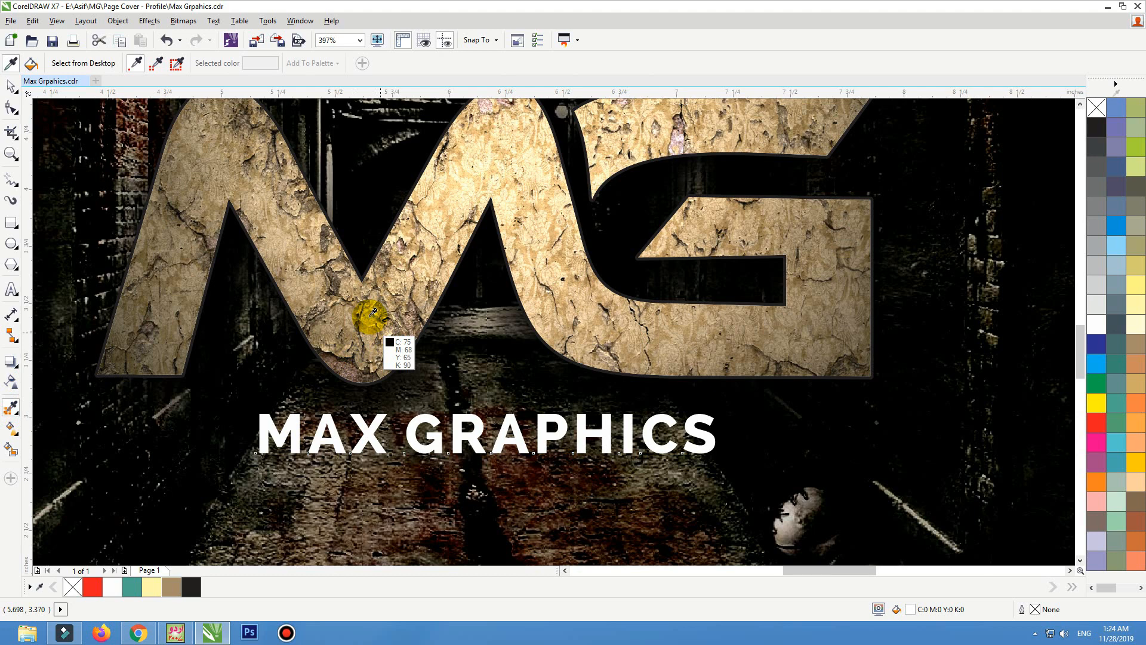
{"action": "left_click", "coordinate": [325, 279]}
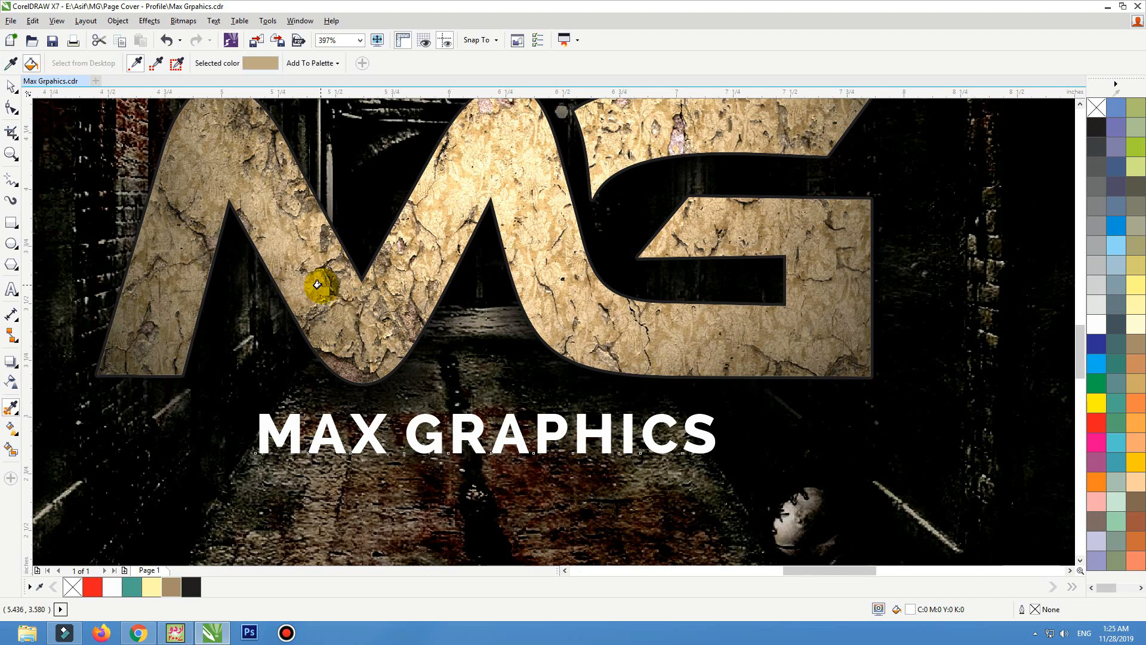
{"action": "left_click", "coordinate": [367, 432]}
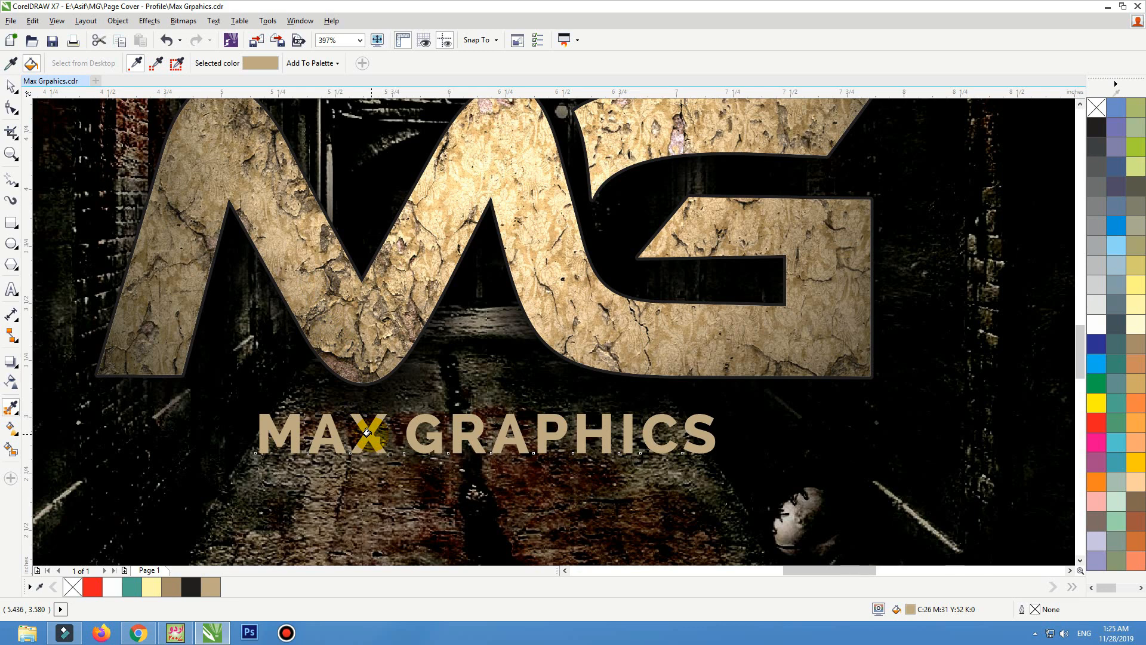
{"action": "left_click", "coordinate": [11, 86]}
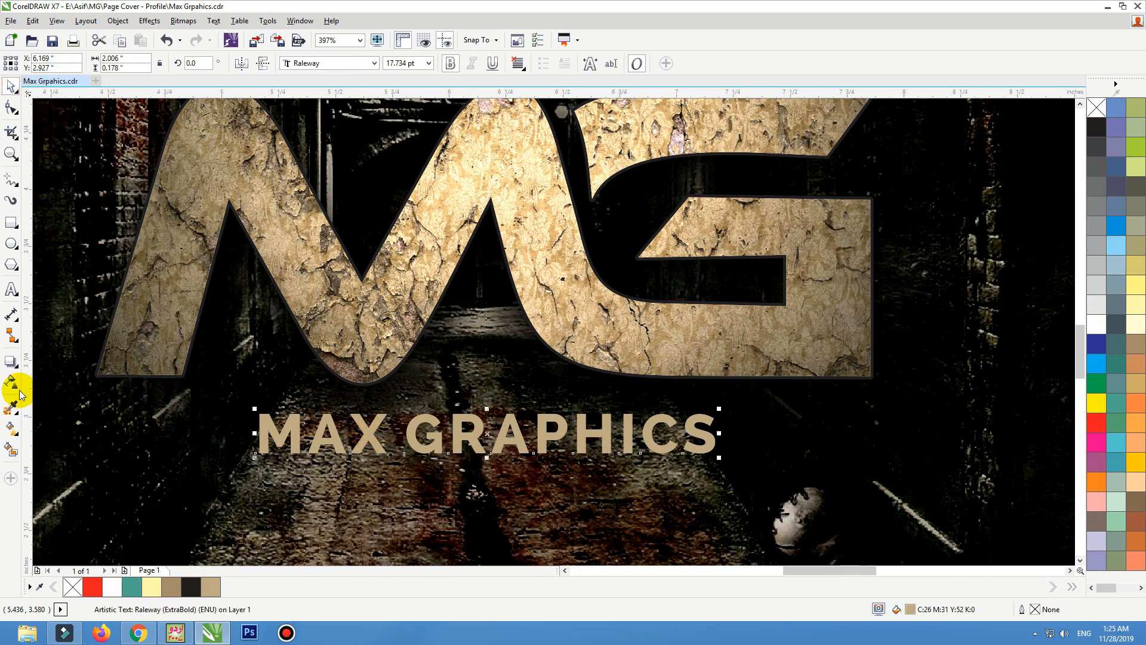
Step: Apply a vertical linear fountain fill to the MAX GRAPHICS text, running from tan at the top to white at the bottom
{"action": "left_click", "coordinate": [18, 441]}
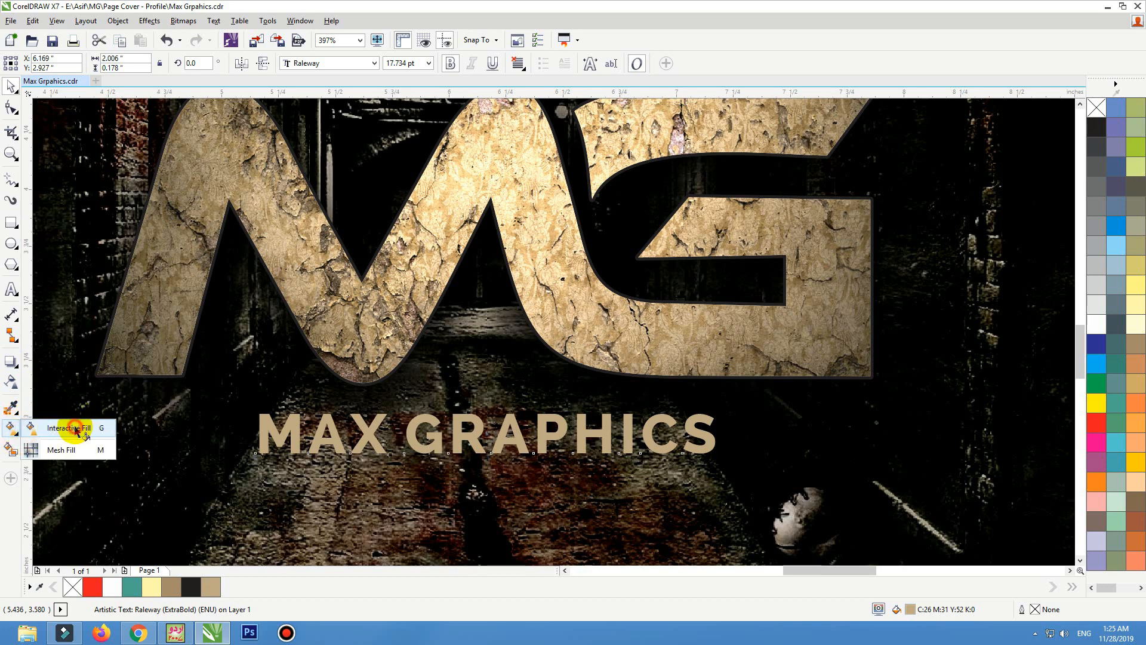
{"action": "left_click", "coordinate": [77, 430]}
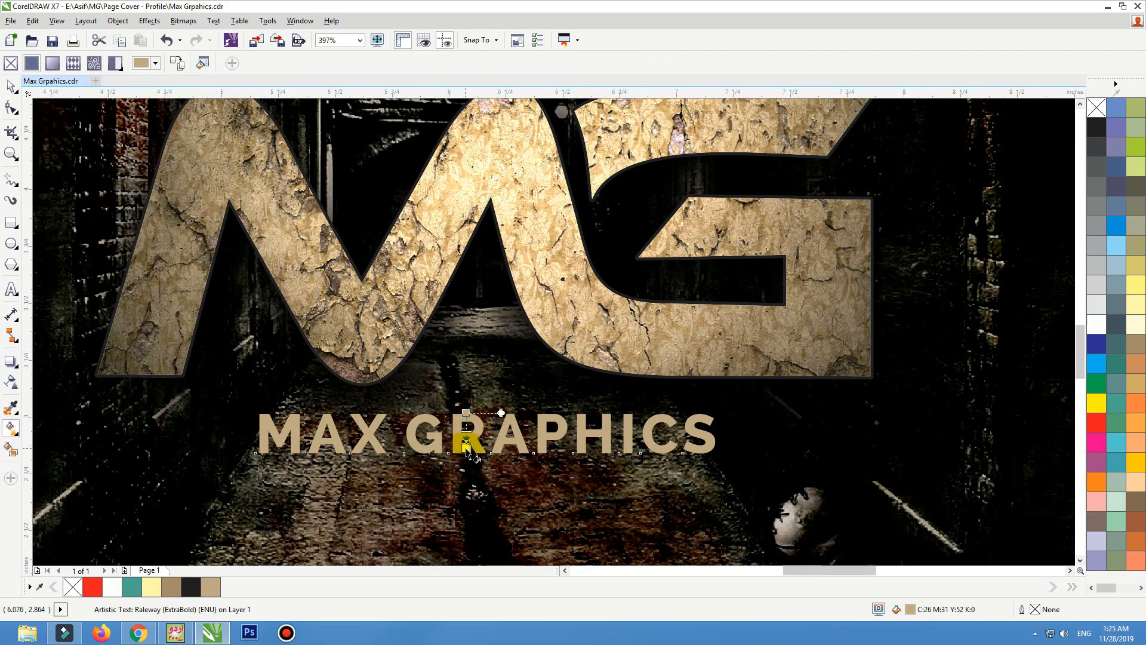
{"action": "left_click_drag", "start_coordinate": [468, 456], "coordinate": [467, 451]}
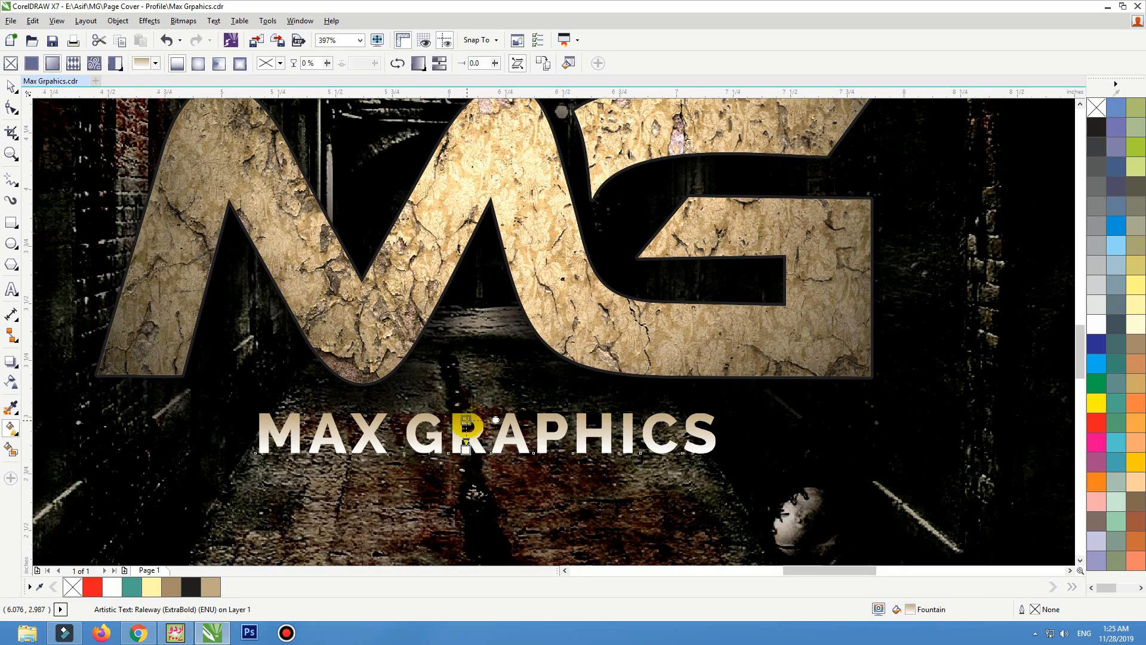
{"action": "left_click", "coordinate": [465, 424]}
{"action": "key", "text": "space"}
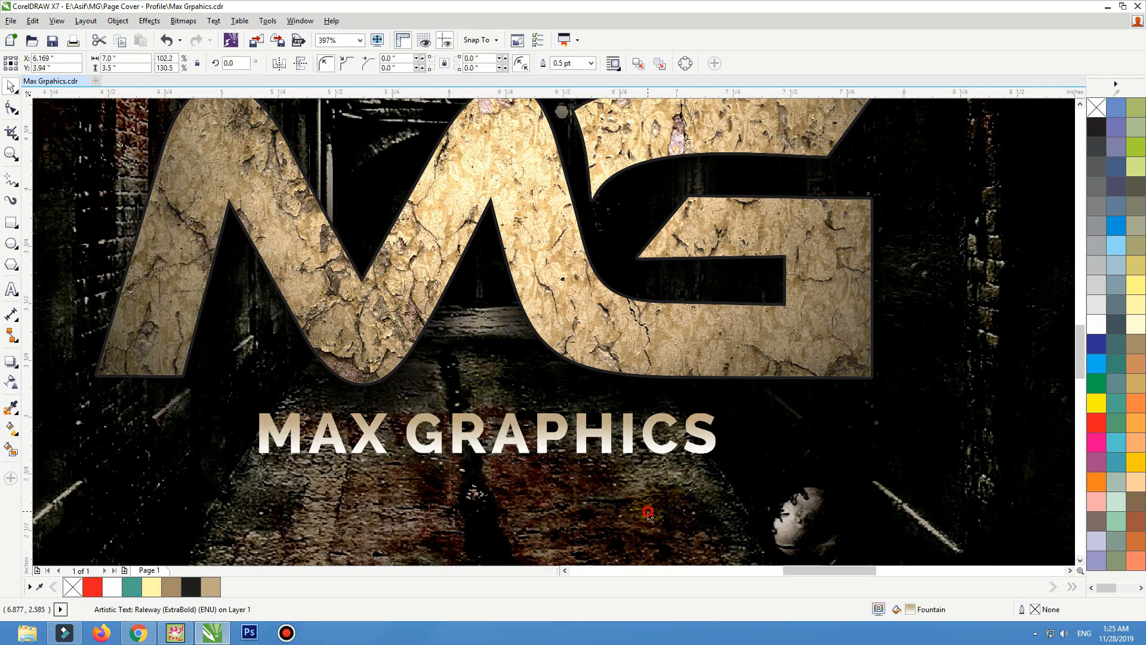
Step: Scale the MG lettering, its shadow and the company name together from their centre to about 109.6%, and move them slightly up
{"action": "left_click", "coordinate": [646, 512]}
{"action": "key", "text": "F4"}
{"action": "left_click_drag", "start_coordinate": [1031, 215], "coordinate": [303, 482]}
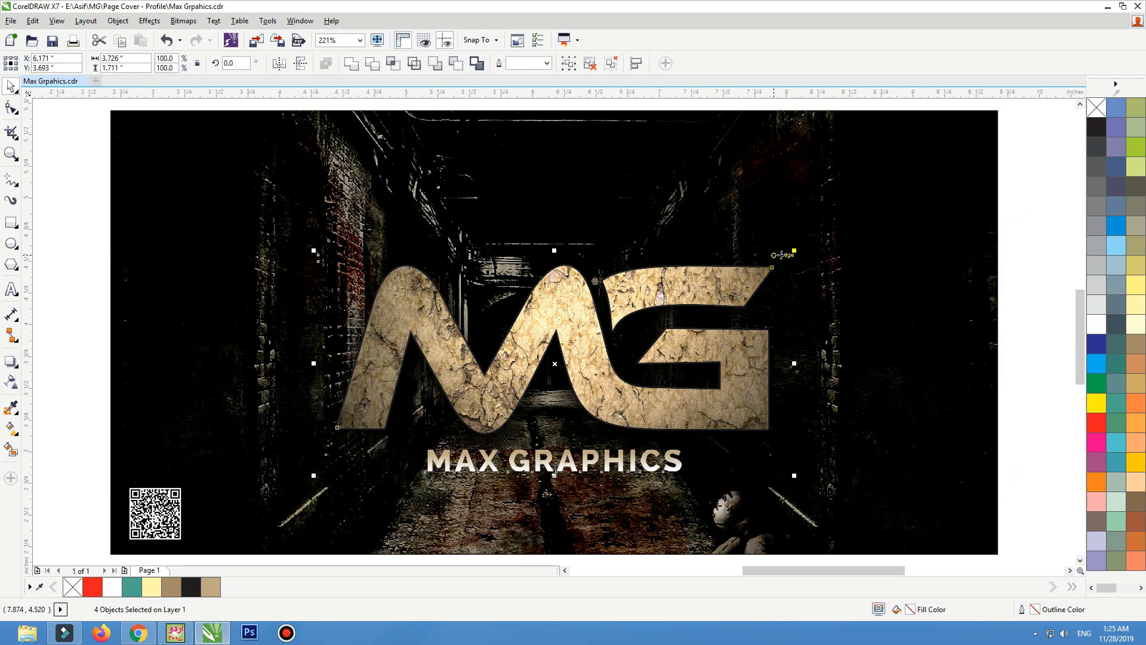
{"action": "left_click_drag", "start_coordinate": [792, 252], "coordinate": [818, 240]}
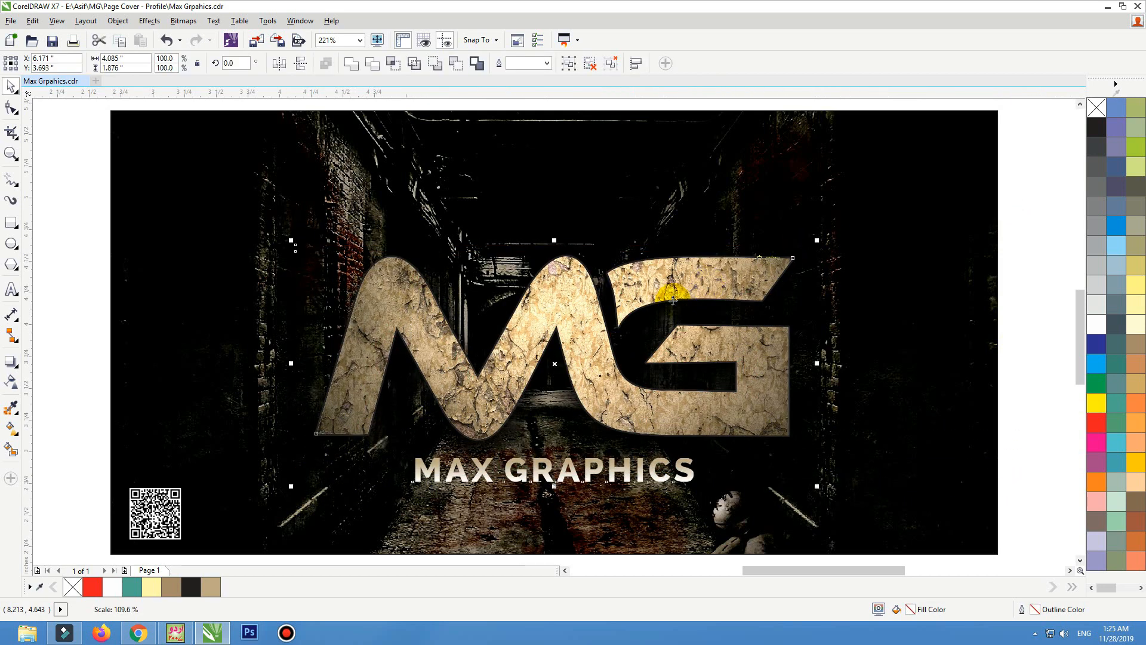
{"action": "left_click_drag", "start_coordinate": [605, 346], "coordinate": [604, 341]}
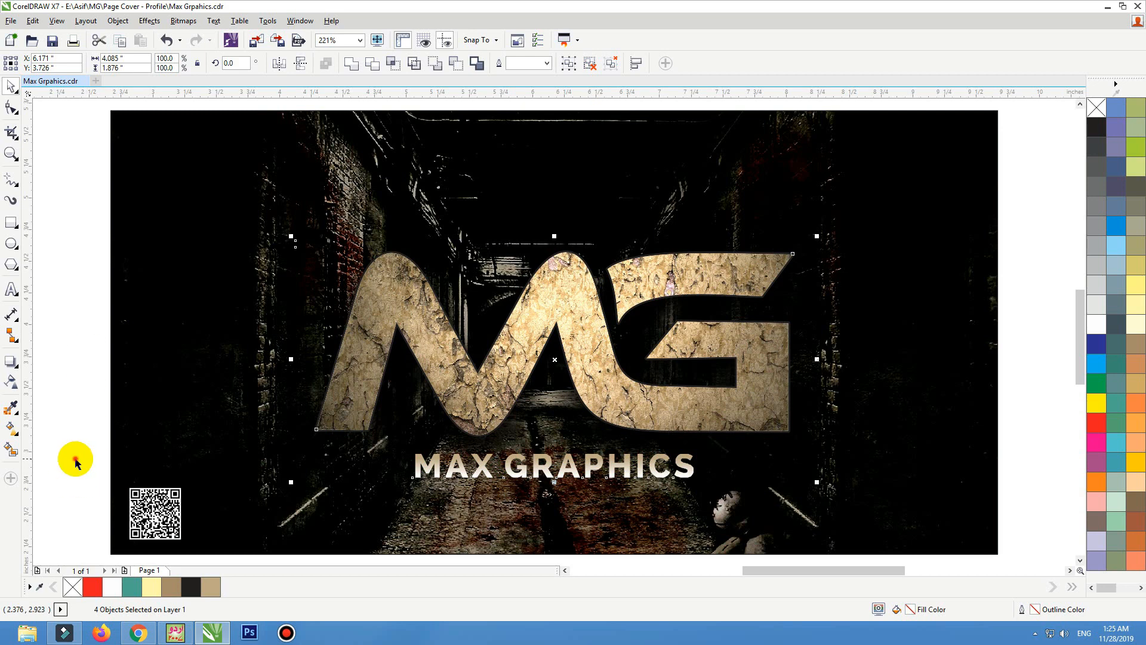
Step: Nudge the QR code slightly right and down at the card's lower-left corner
{"action": "left_click_drag", "start_coordinate": [70, 442], "coordinate": [276, 574]}
{"action": "key", "text": "Right"}
{"action": "key", "text": "Right"}
{"action": "key", "text": "Right"}
{"action": "key", "text": "Right"}
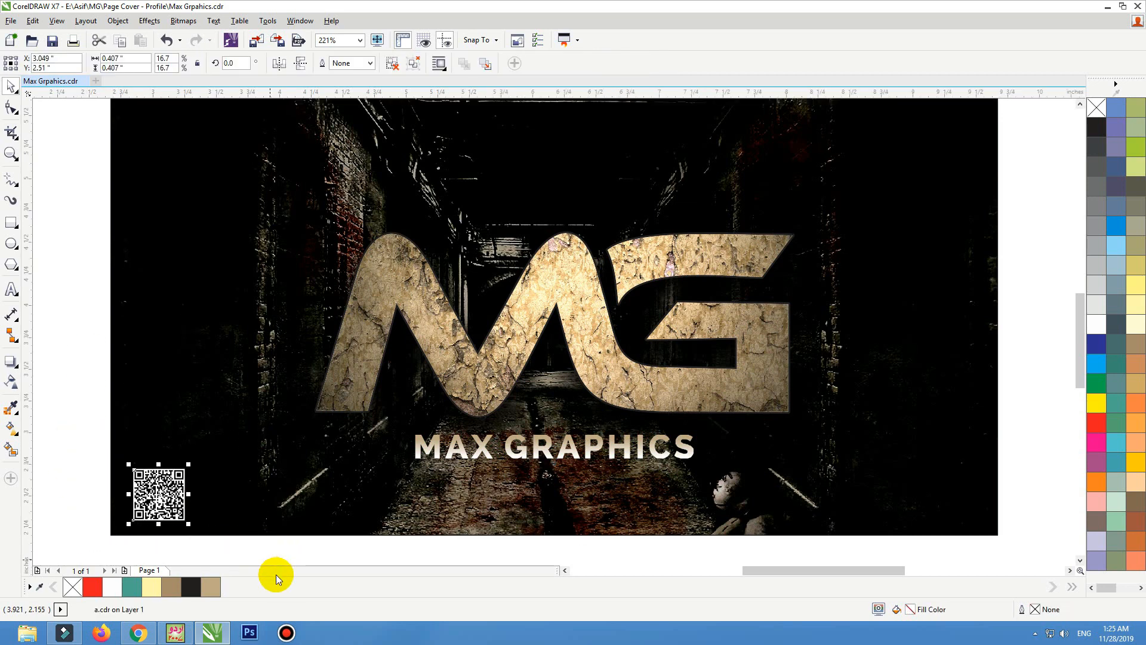
{"action": "key", "text": "Left"}
{"action": "key", "text": "Down"}
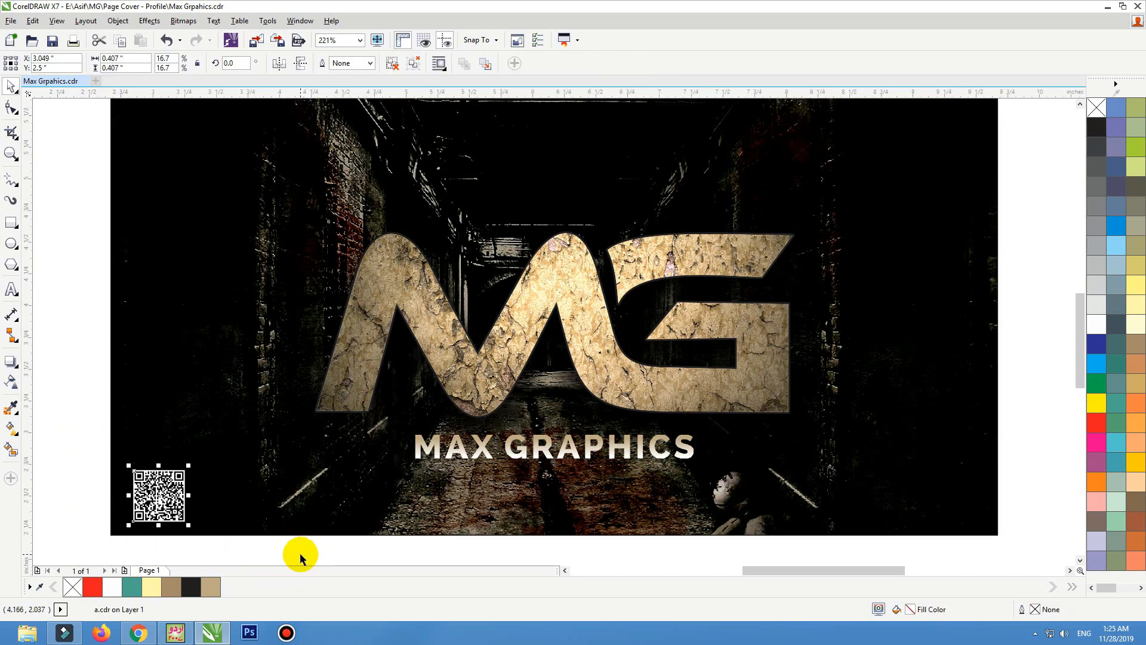
Step: Remove the outline from the card's background rectangle
{"action": "left_click", "coordinate": [955, 168]}
{"action": "left_click", "coordinate": [1080, 105]}
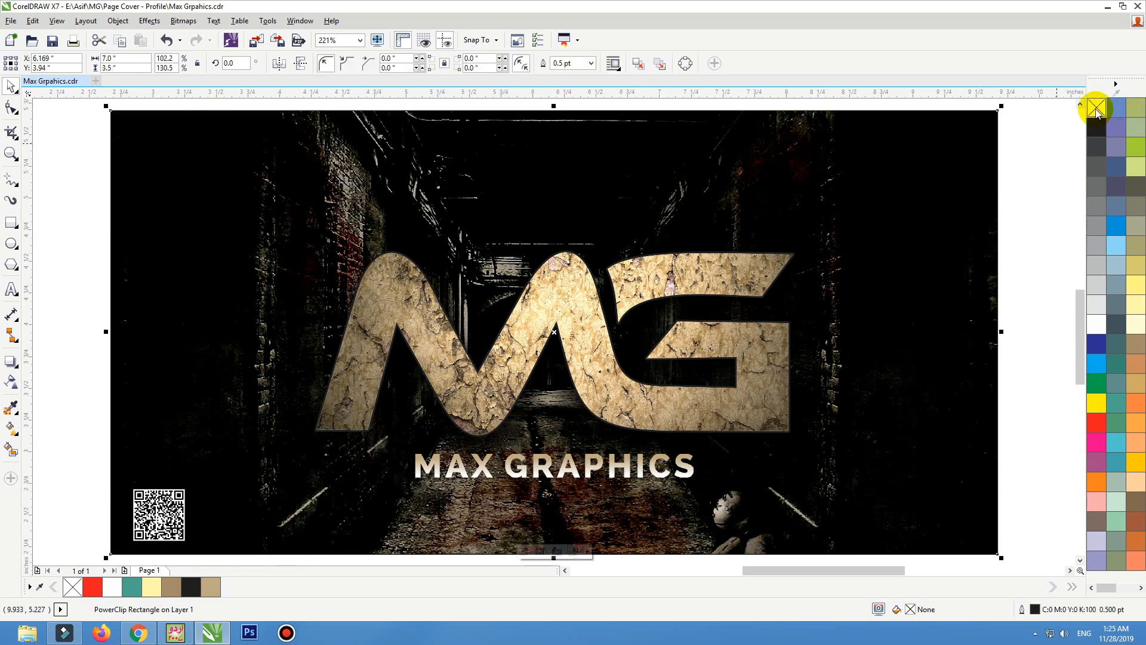
{"action": "left_click", "coordinate": [1038, 164]}
{"action": "left_click", "coordinate": [709, 409]}
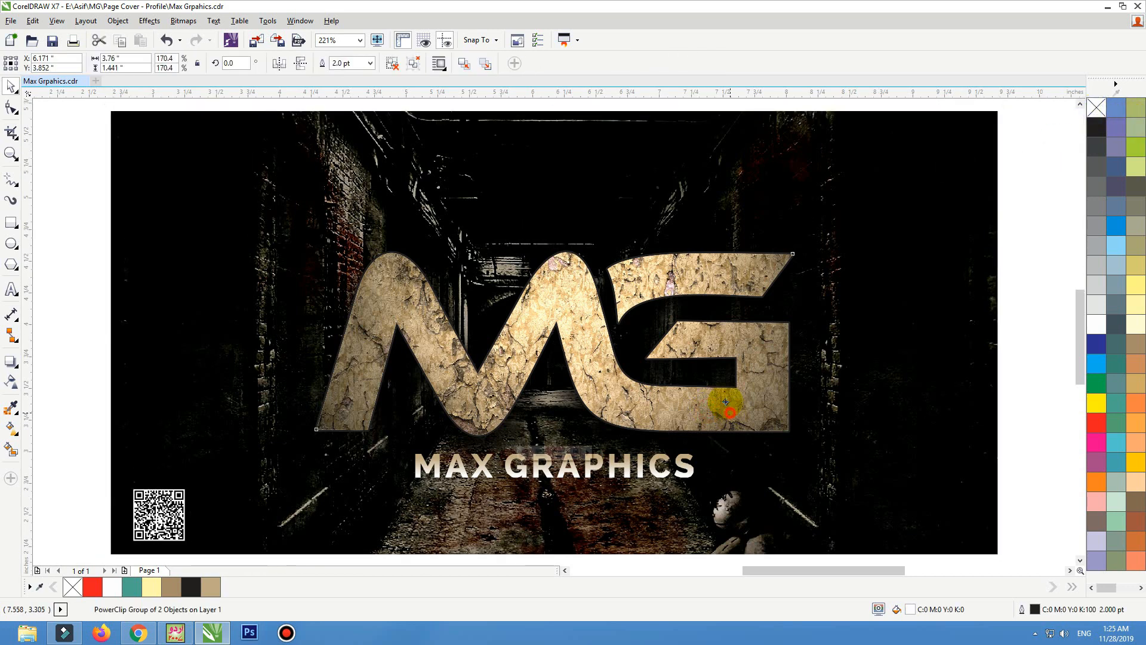
{"action": "left_click", "coordinate": [82, 322]}
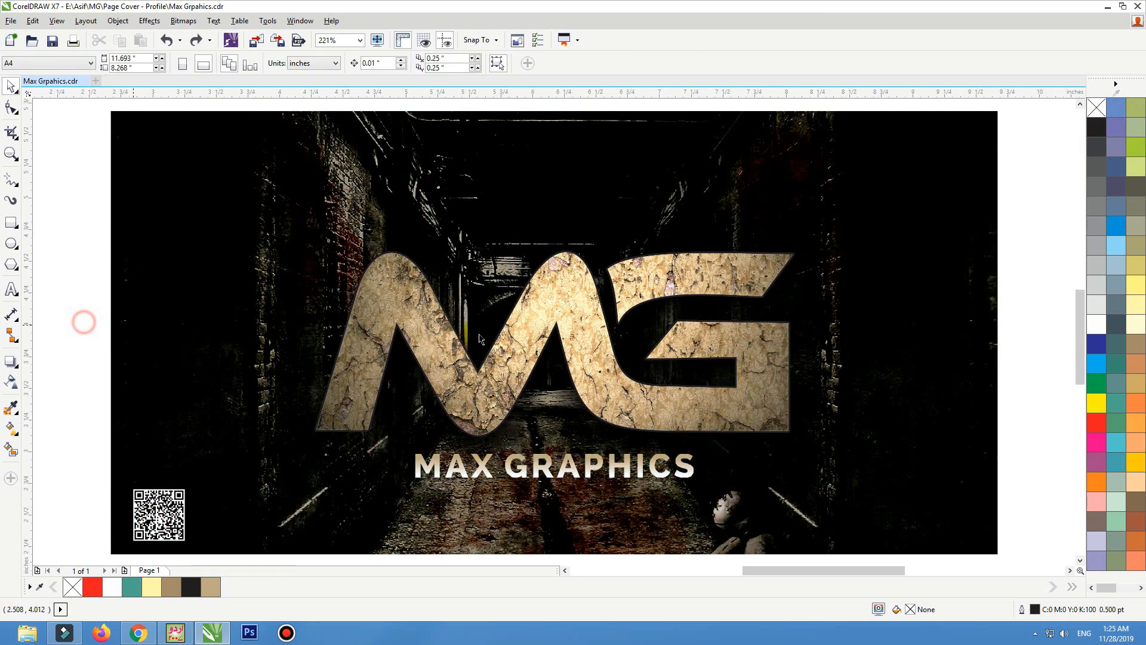
{"action": "left_click", "coordinate": [584, 325]}
{"action": "scroll", "coordinate": [592, 397], "scroll_direction": "down", "scroll_amount": 3}
{"action": "left_click", "coordinate": [878, 303]}
{"action": "key", "text": "F3"}
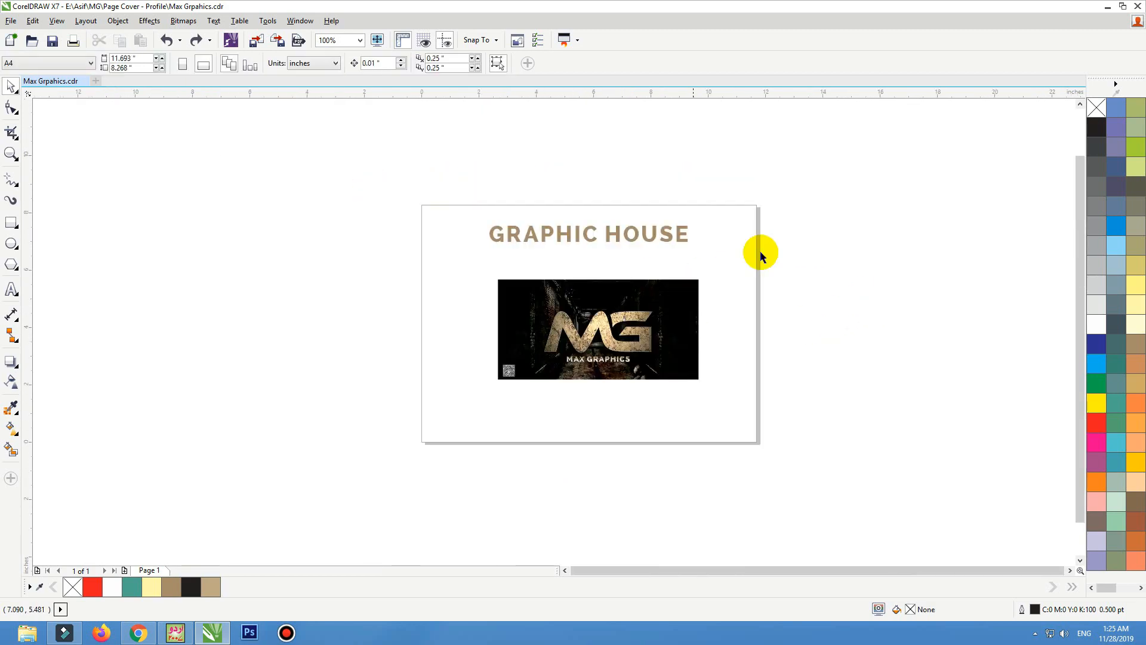
{"action": "key", "text": "F2"}
{"action": "left_click_drag", "start_coordinate": [785, 247], "coordinate": [430, 406]}
{"action": "left_click", "coordinate": [581, 373]}
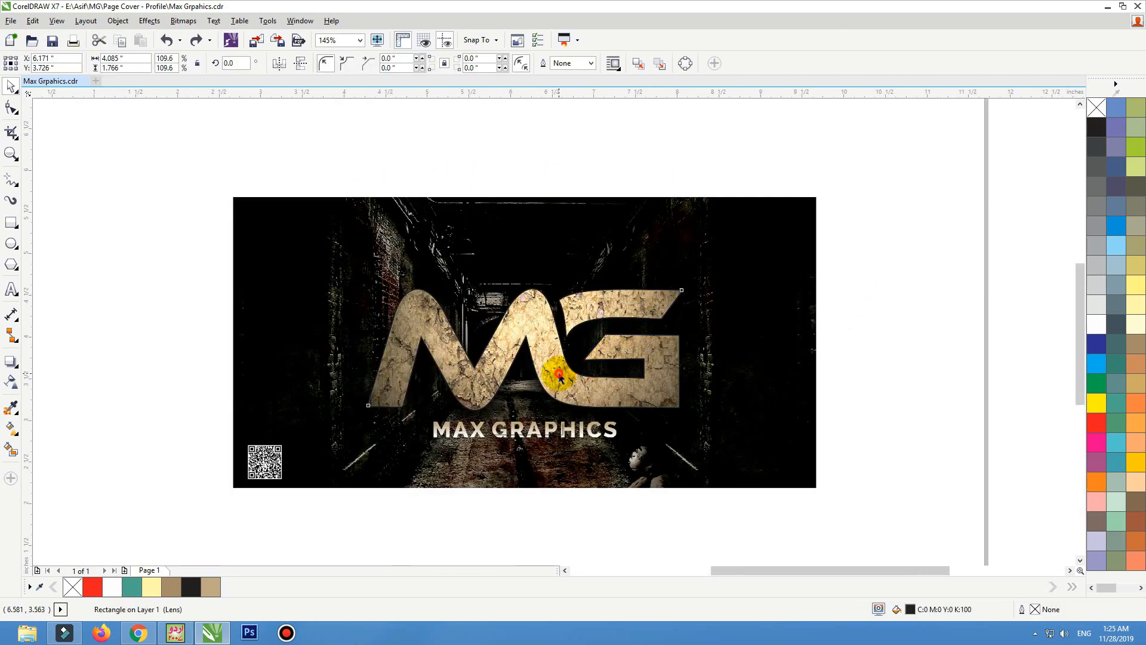
Step: Try darkening the texture bitmap inside the MG lettering's PowerClip with brightness -34, and finish editing the contents
{"action": "key", "text": "shift+F2"}
{"action": "left_click", "coordinate": [583, 292], "text": "ctrl"}
{"action": "scroll", "coordinate": [584, 297], "scroll_direction": "down", "scroll_amount": 2}
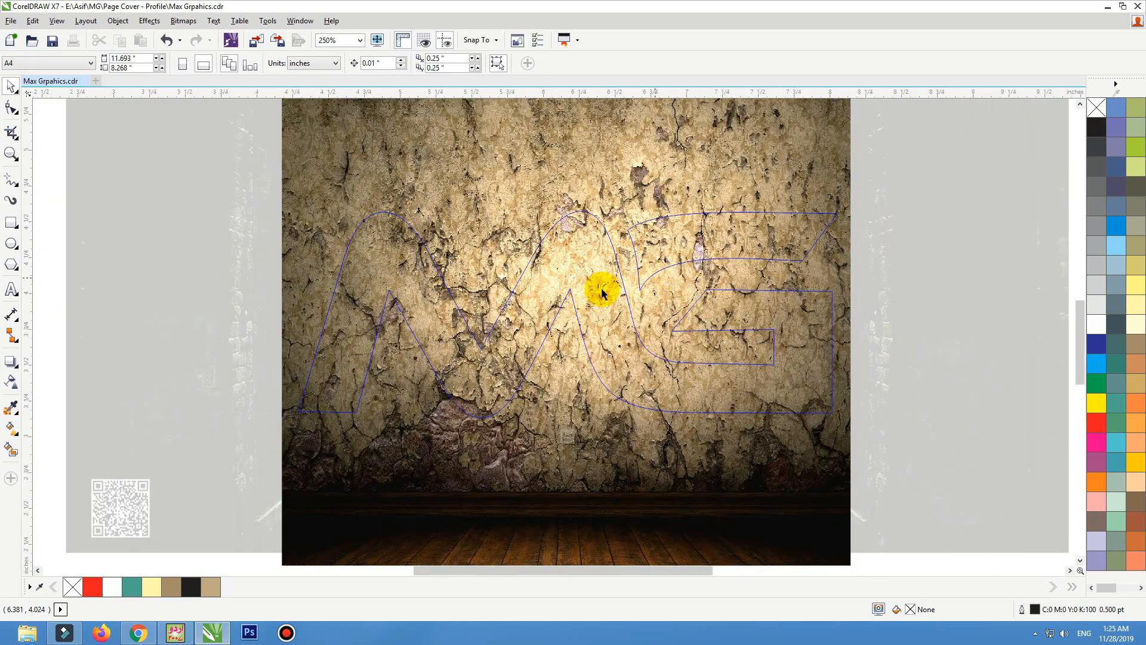
{"action": "left_click", "coordinate": [594, 303]}
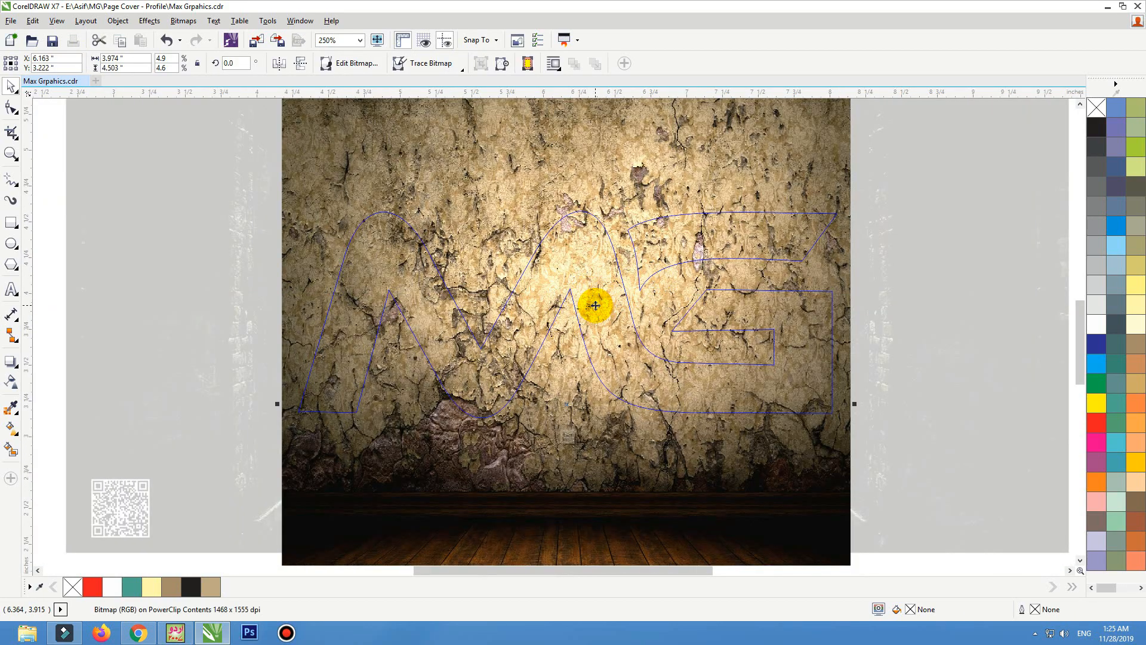
{"action": "key", "text": "ctrl+b"}
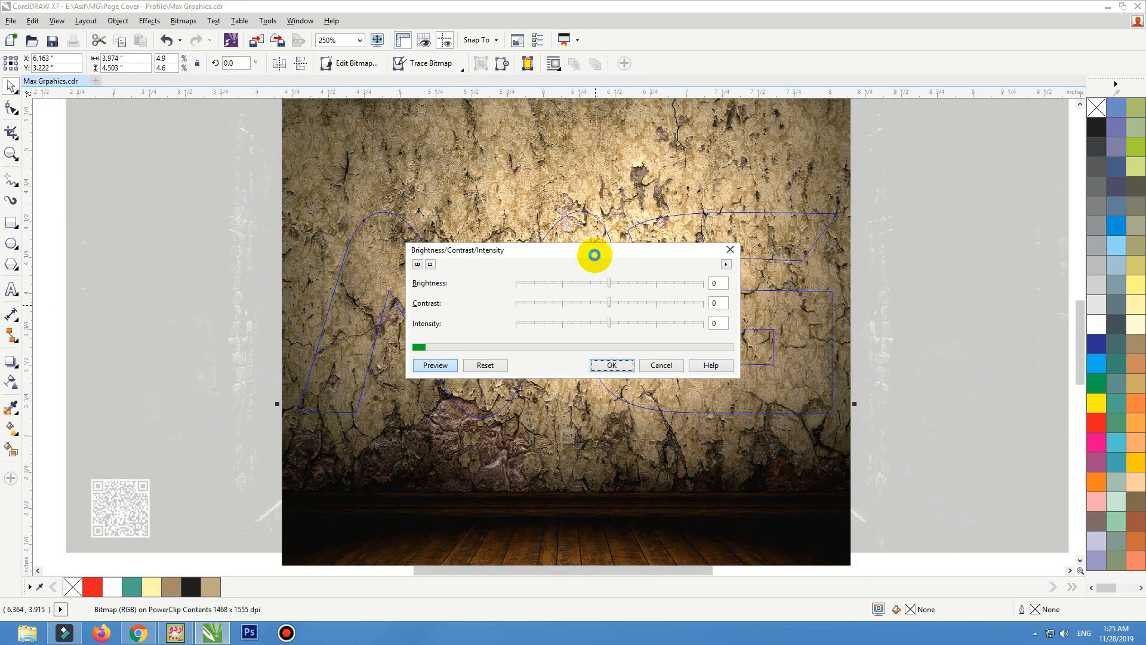
{"action": "left_click_drag", "start_coordinate": [586, 257], "coordinate": [595, 40]}
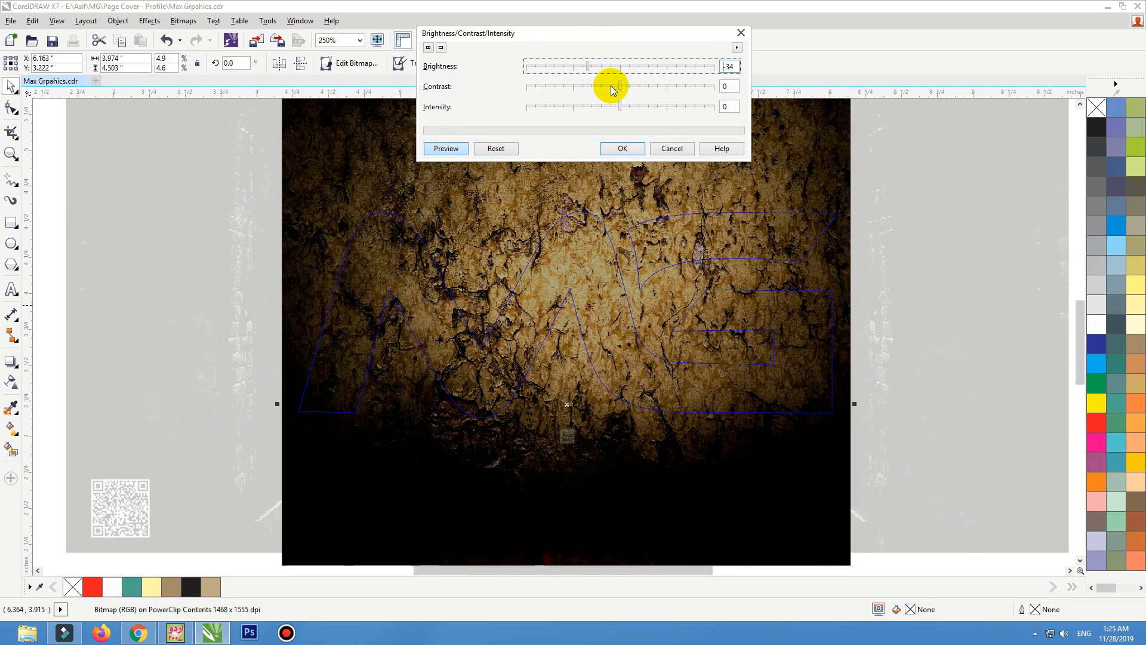
{"action": "left_click", "coordinate": [621, 147]}
{"action": "left_click", "coordinate": [919, 235]}
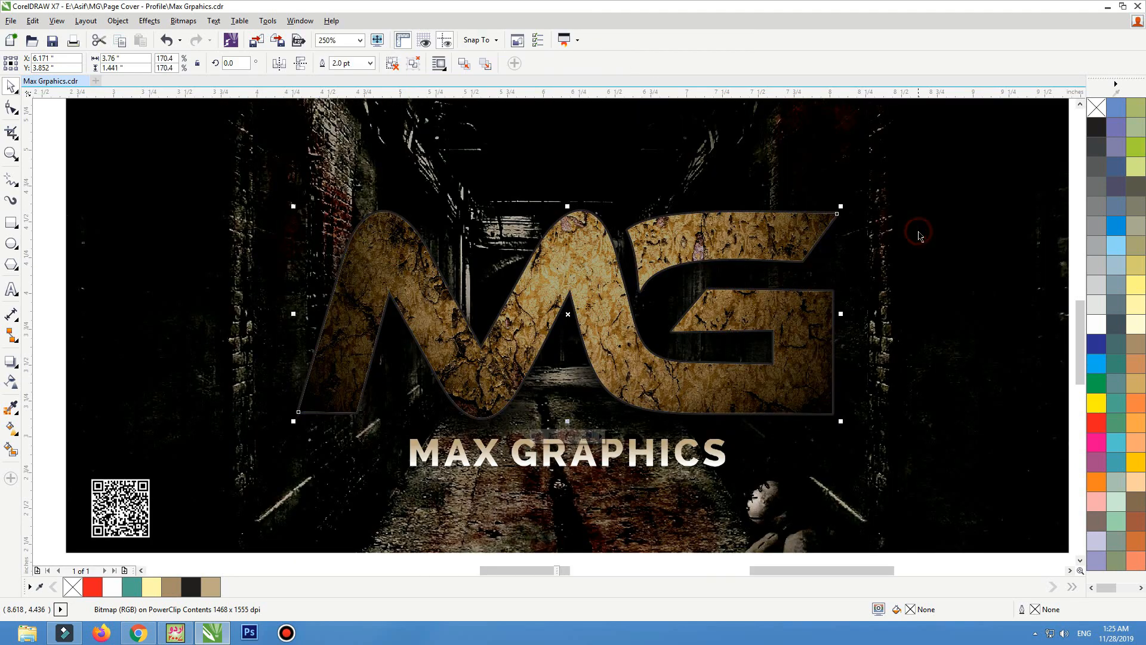
Step: Restore the MG lettering's texture bitmap to its undarkened state inside the PowerClip, and adjust it with brightness 1 and contrast 21
{"action": "left_click", "coordinate": [560, 252]}
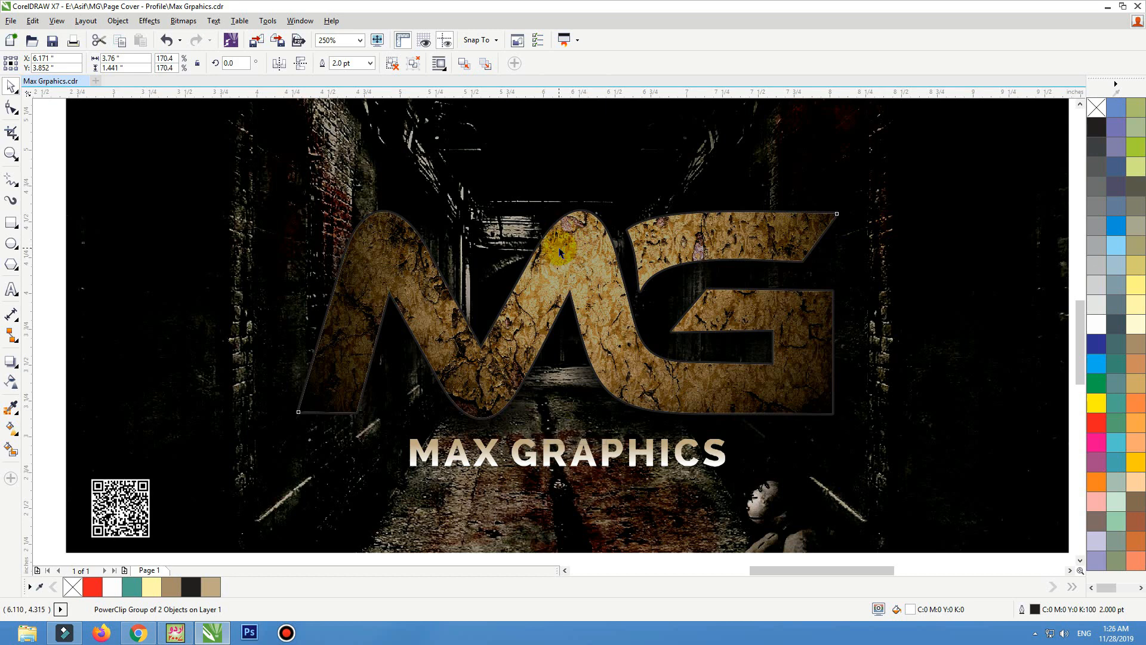
{"action": "double_click", "coordinate": [560, 250]}
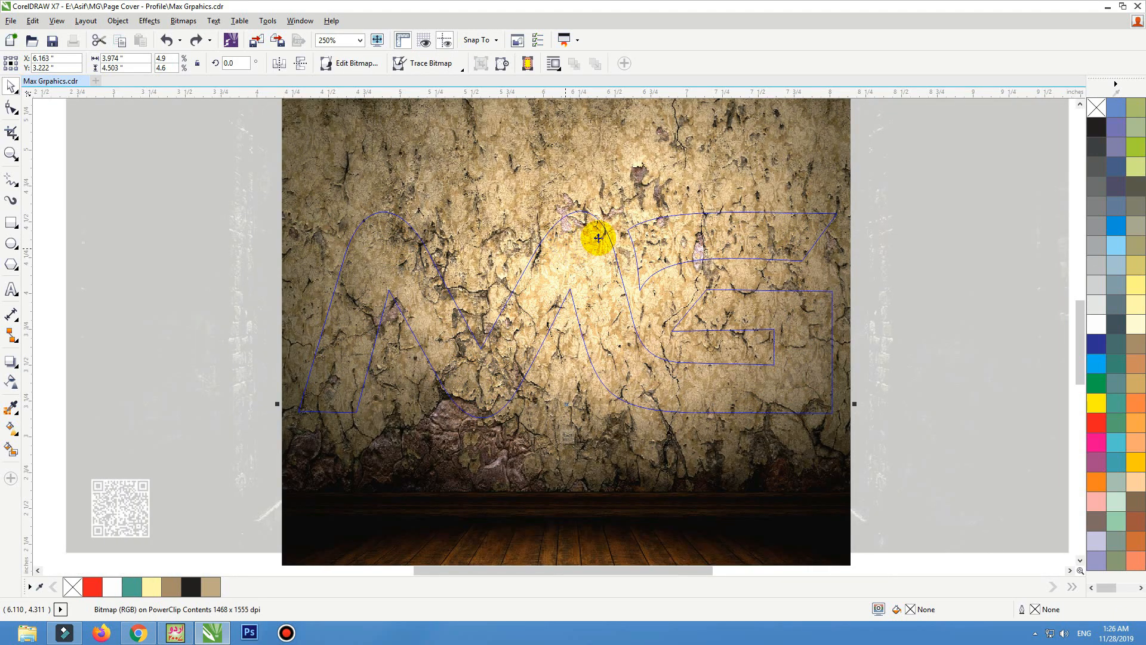
{"action": "key", "text": "ctrl+b"}
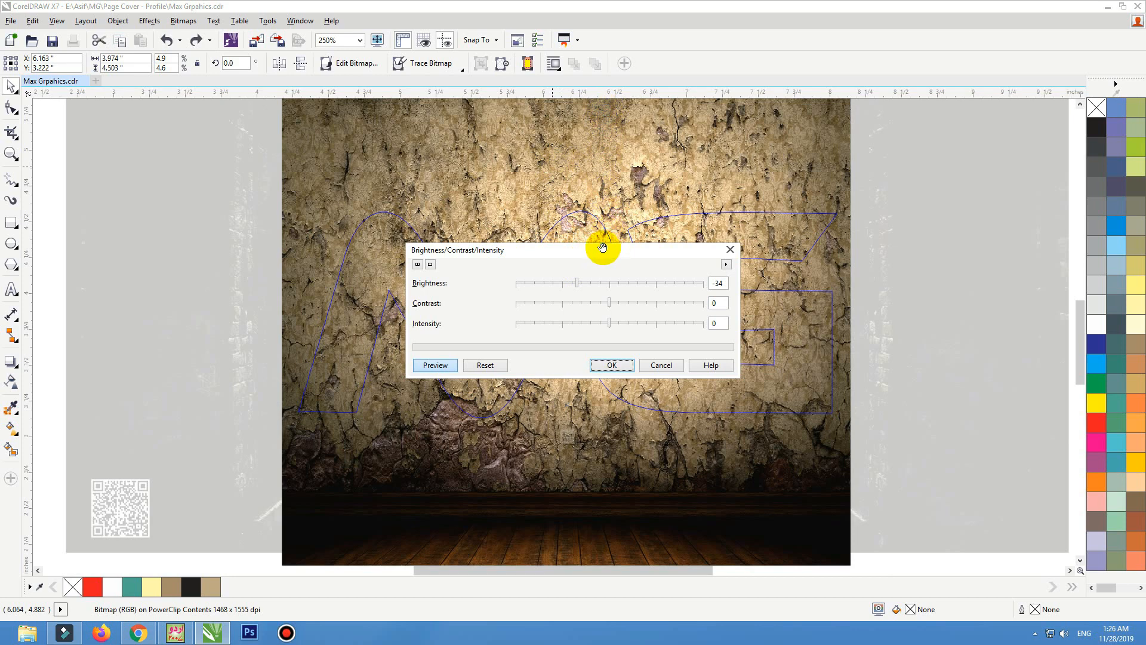
{"action": "left_click_drag", "start_coordinate": [609, 254], "coordinate": [614, 95]}
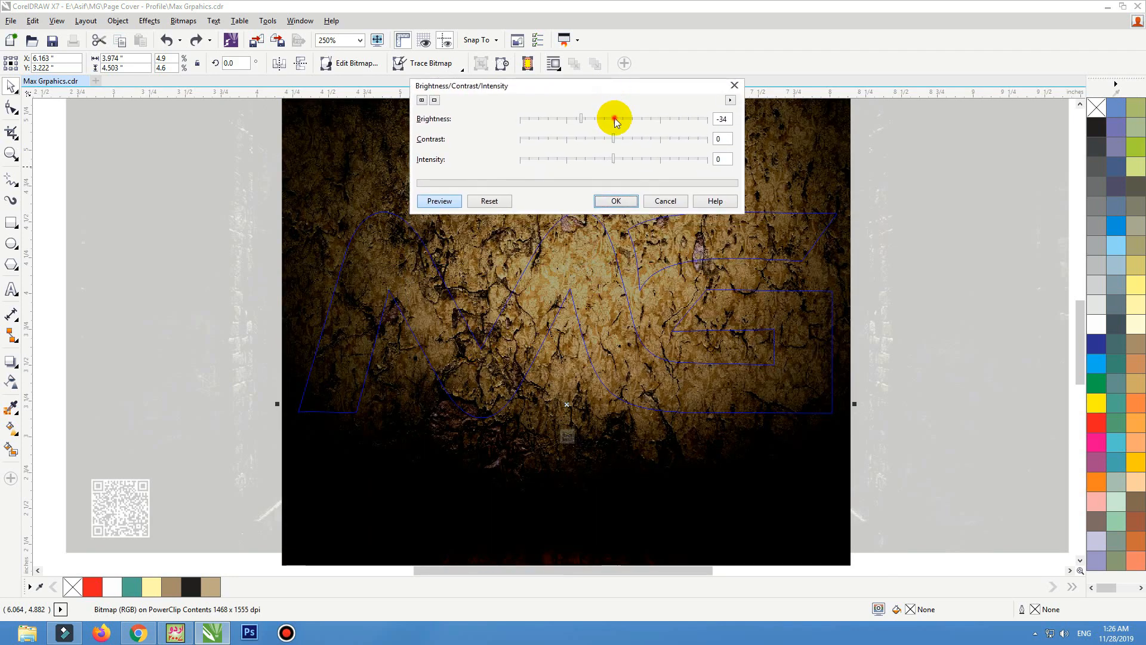
{"action": "left_click", "coordinate": [614, 118]}
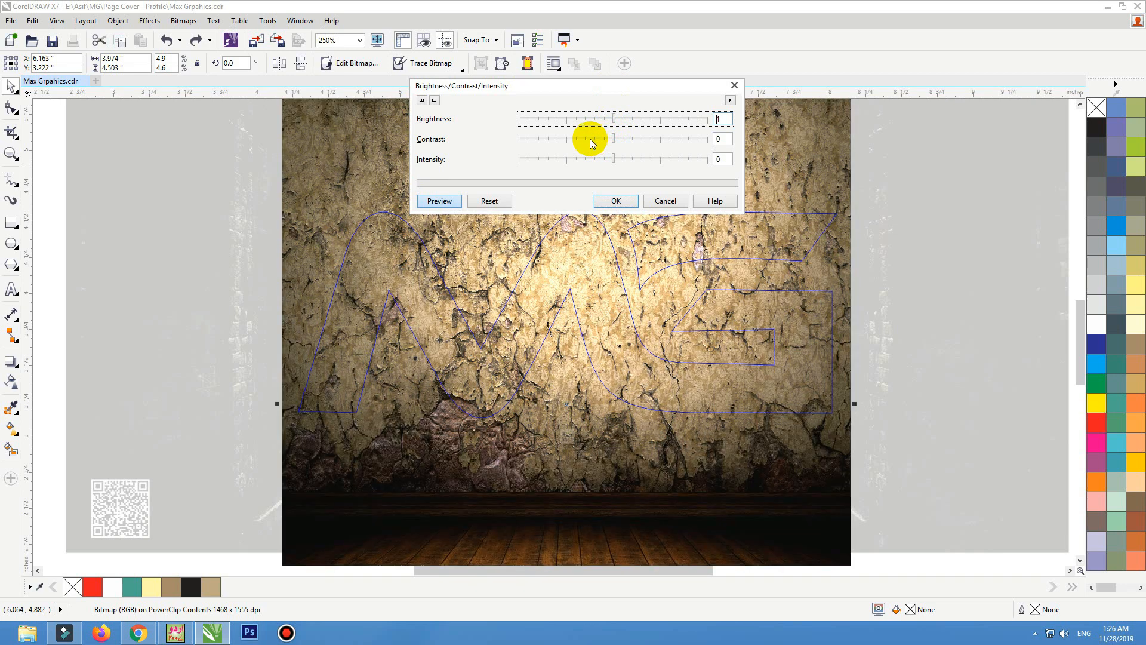
{"action": "left_click", "coordinate": [590, 139]}
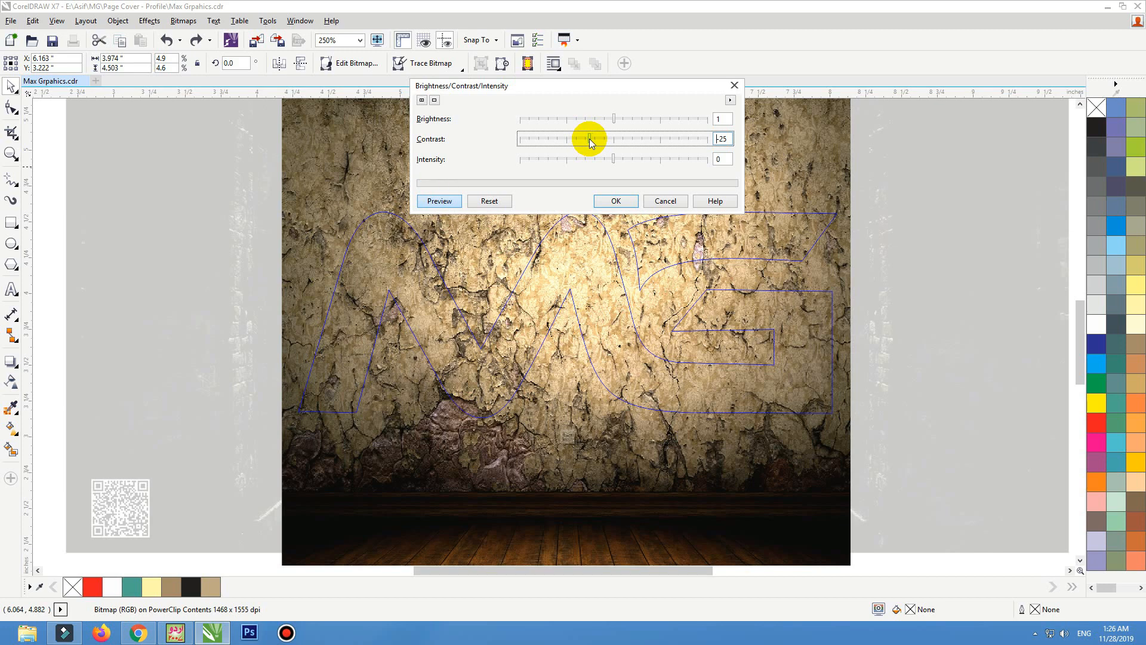
{"action": "left_click", "coordinate": [634, 139]}
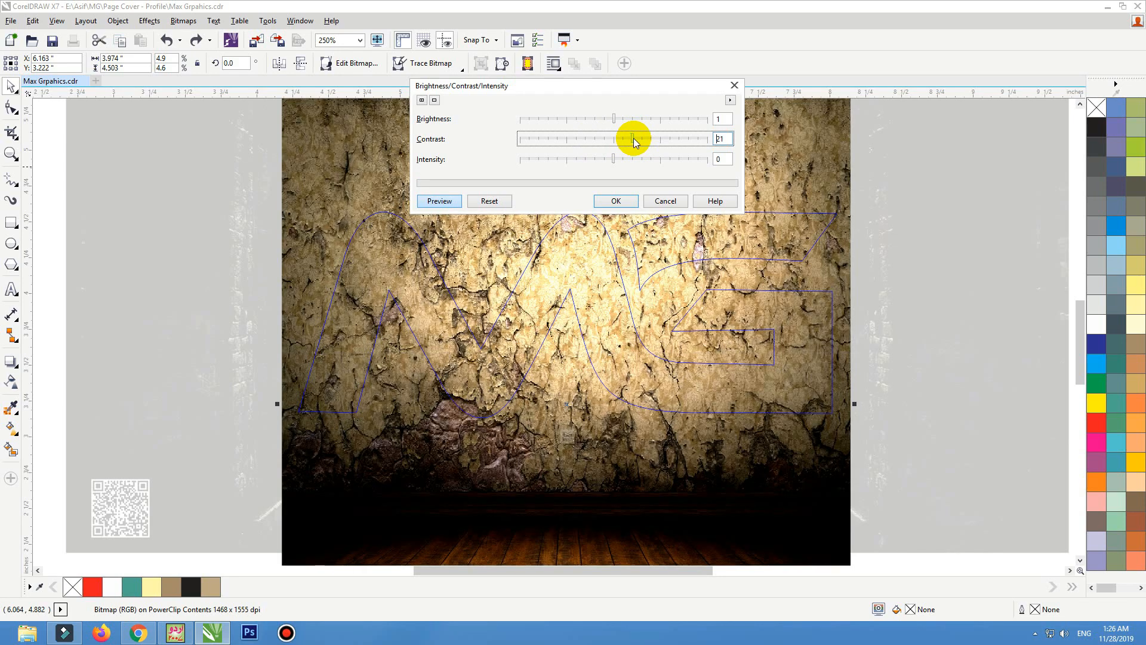
Step: Set the texture bitmap's intensity to -2, apply the adjustment and finish editing the PowerClip contents
{"action": "left_click", "coordinate": [642, 158]}
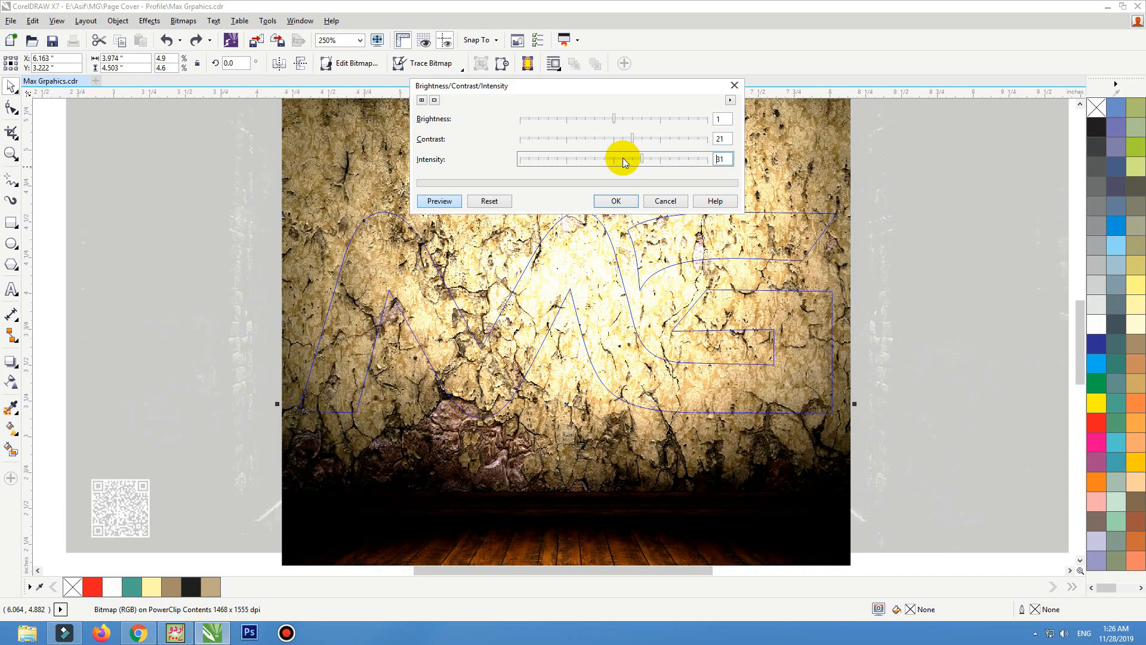
{"action": "left_click", "coordinate": [598, 157]}
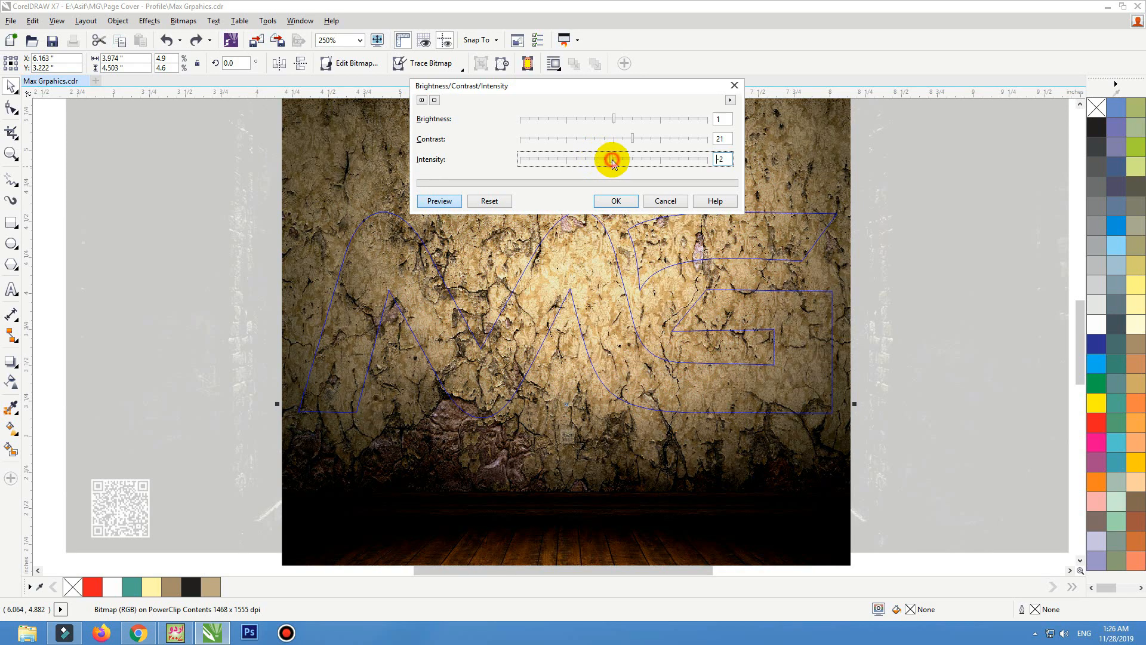
{"action": "left_click", "coordinate": [611, 159]}
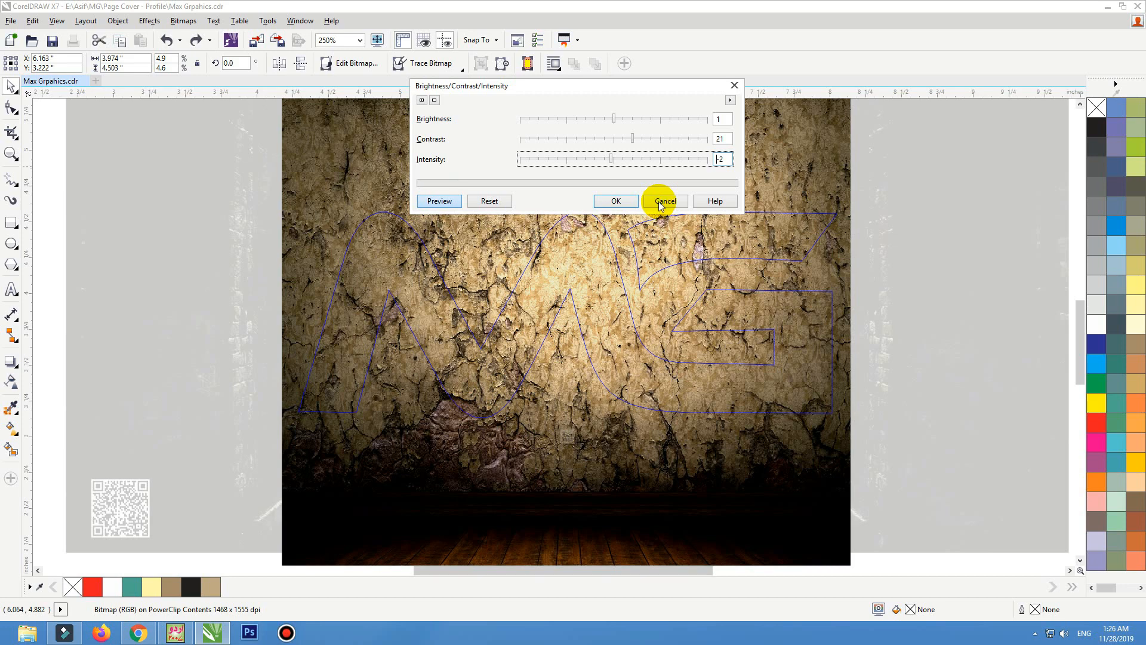
{"action": "left_click", "coordinate": [616, 202]}
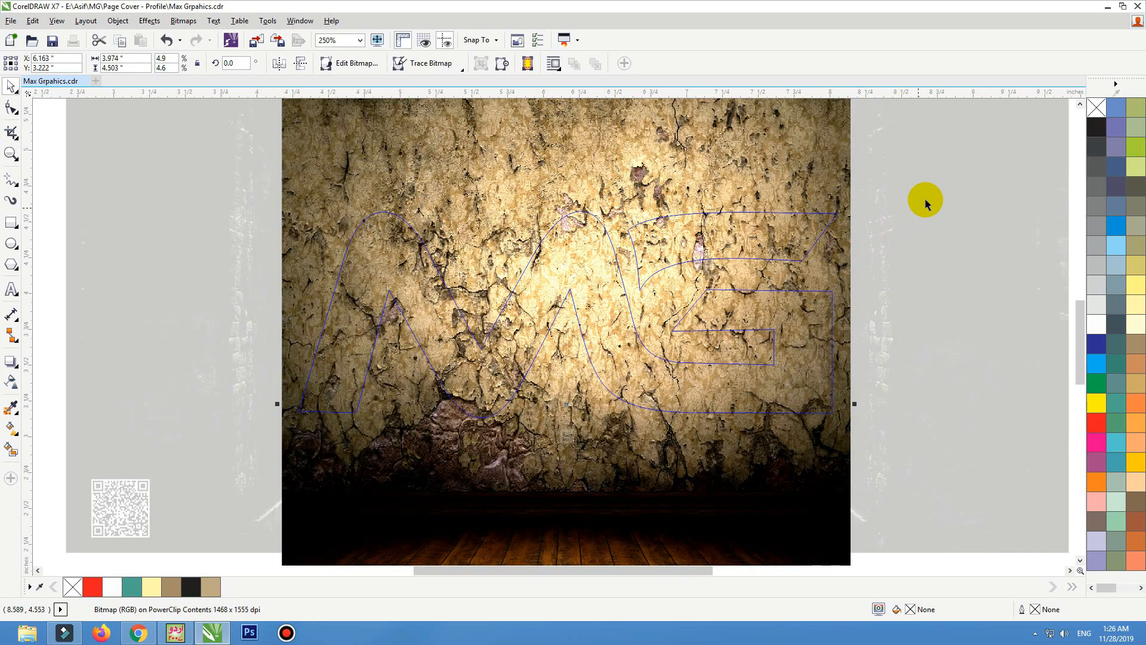
{"action": "left_click", "coordinate": [926, 194], "text": "ctrl"}
Step: Examine the whole card at full size and the adjusted texture bitmap inside the MG lettering's PowerClip
{"action": "scroll", "coordinate": [595, 340], "scroll_direction": "down", "scroll_amount": 3}
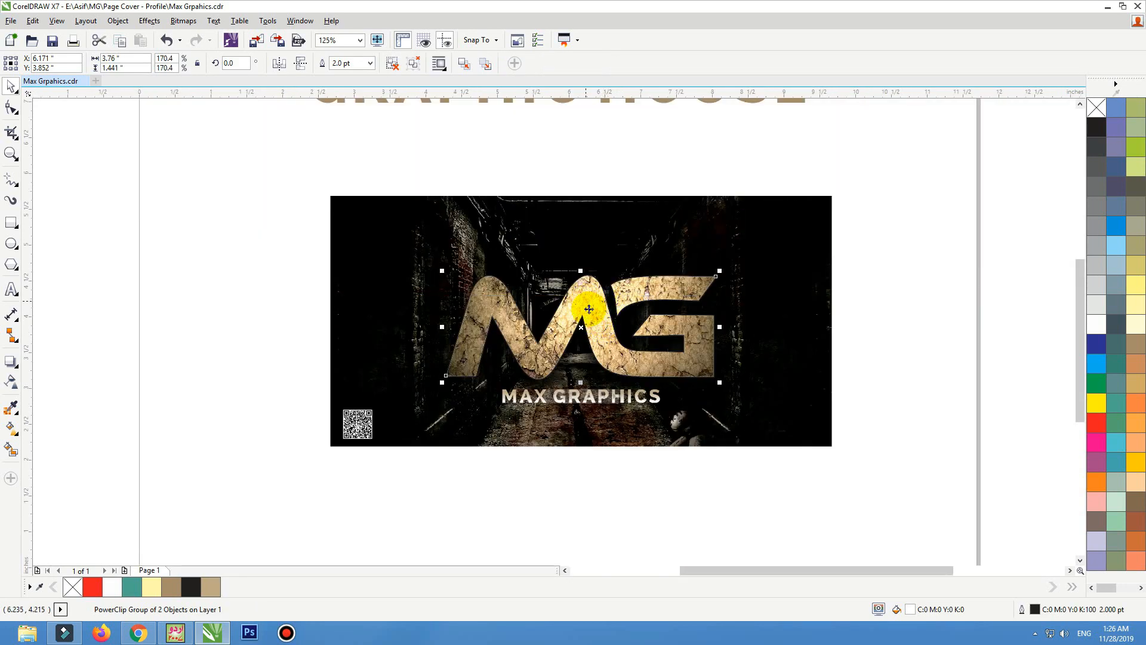
{"action": "left_click", "coordinate": [831, 284]}
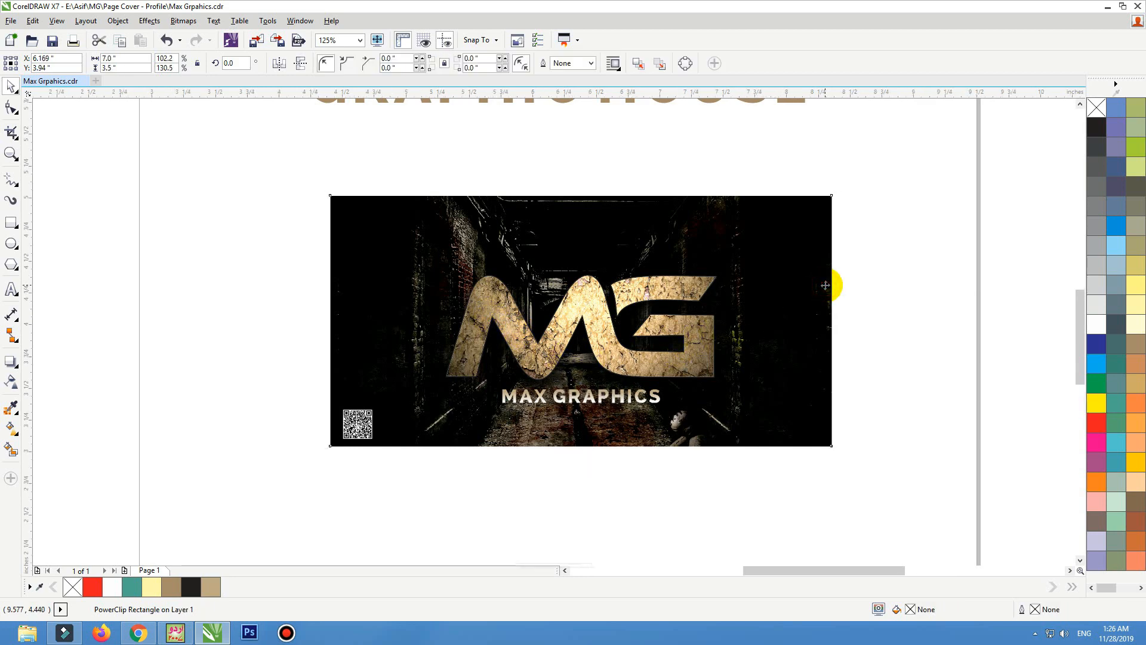
{"action": "key", "text": "shift+F2"}
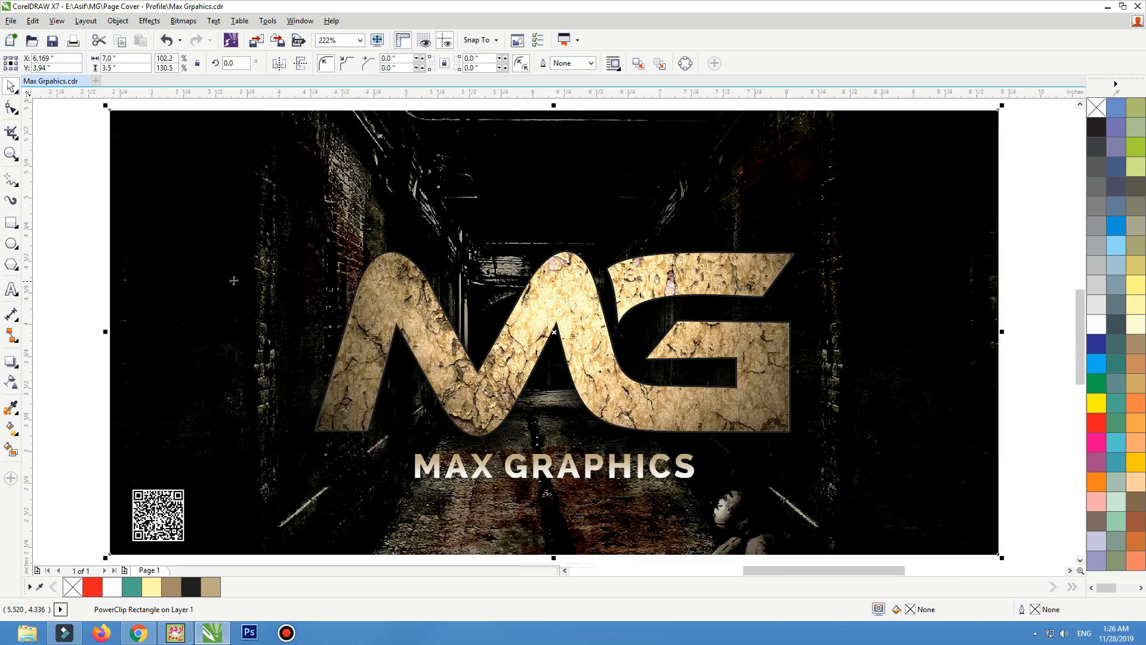
{"action": "left_click", "coordinate": [85, 236]}
{"action": "left_click", "coordinate": [219, 255]}
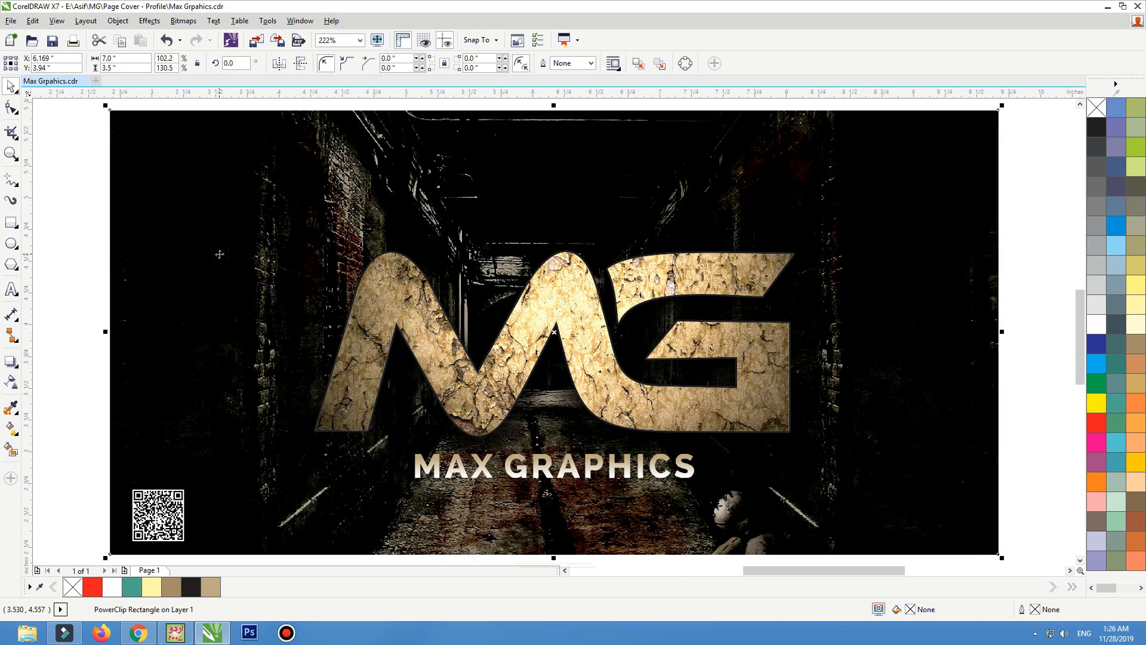
{"action": "left_click", "coordinate": [545, 310]}
{"action": "left_click", "coordinate": [548, 315], "text": "ctrl"}
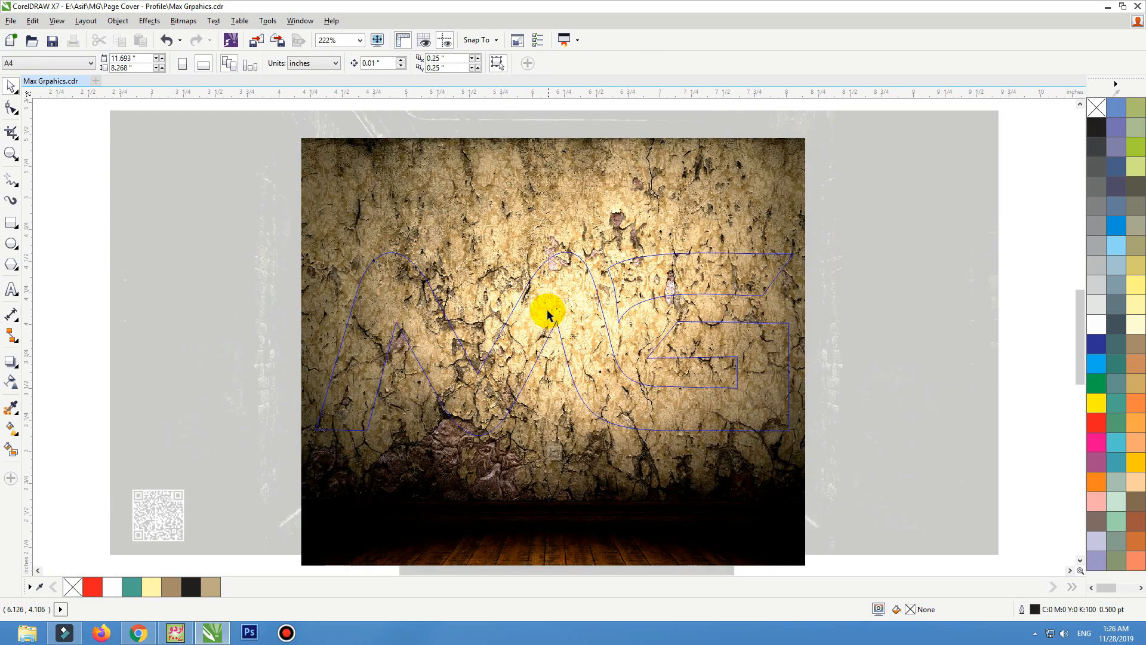
{"action": "left_click", "coordinate": [555, 306]}
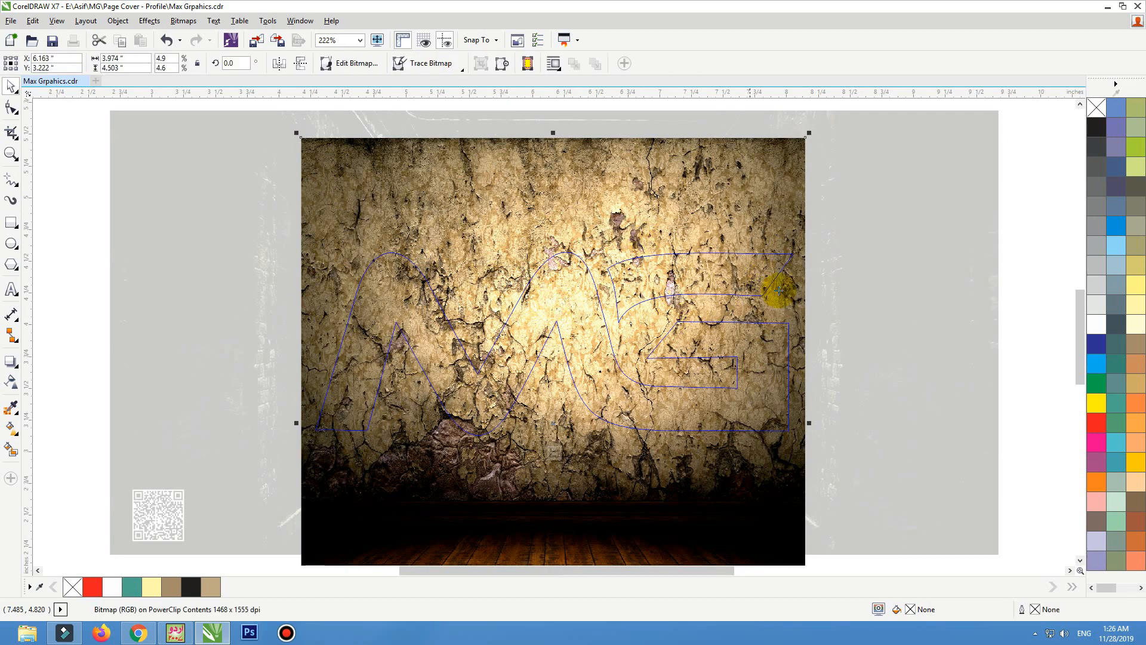
{"action": "left_click", "coordinate": [1019, 249], "text": "ctrl"}
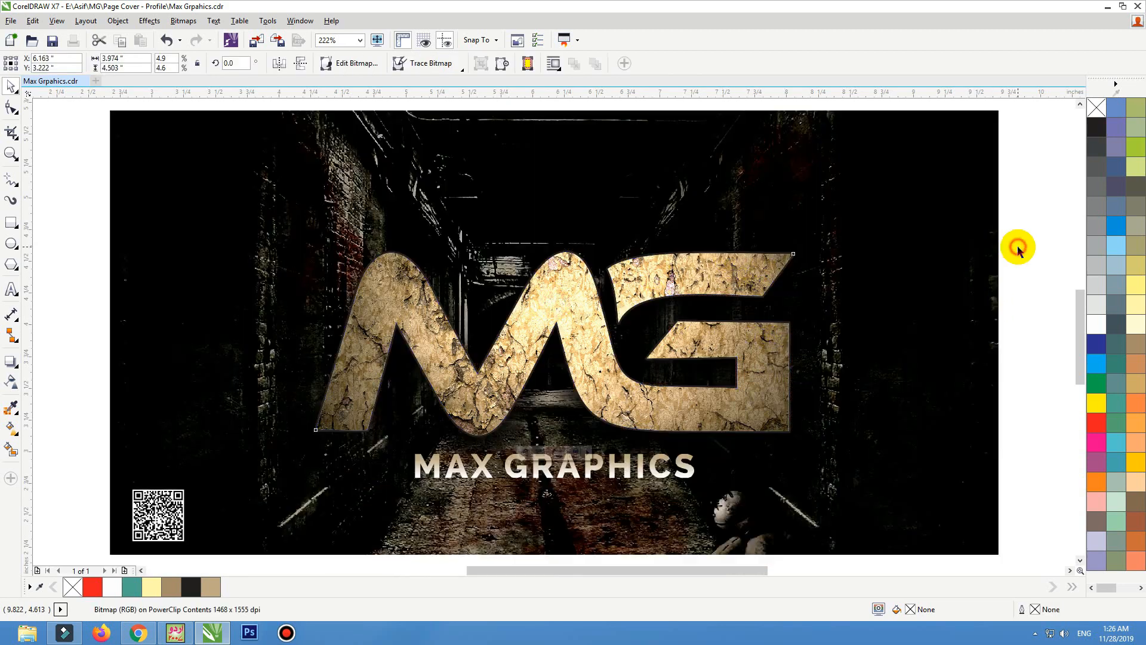
{"action": "scroll", "coordinate": [694, 315], "scroll_direction": "down", "scroll_amount": 2}
{"action": "left_click_drag", "start_coordinate": [926, 231], "coordinate": [2, 606]}
{"action": "key", "text": "shift+F2"}
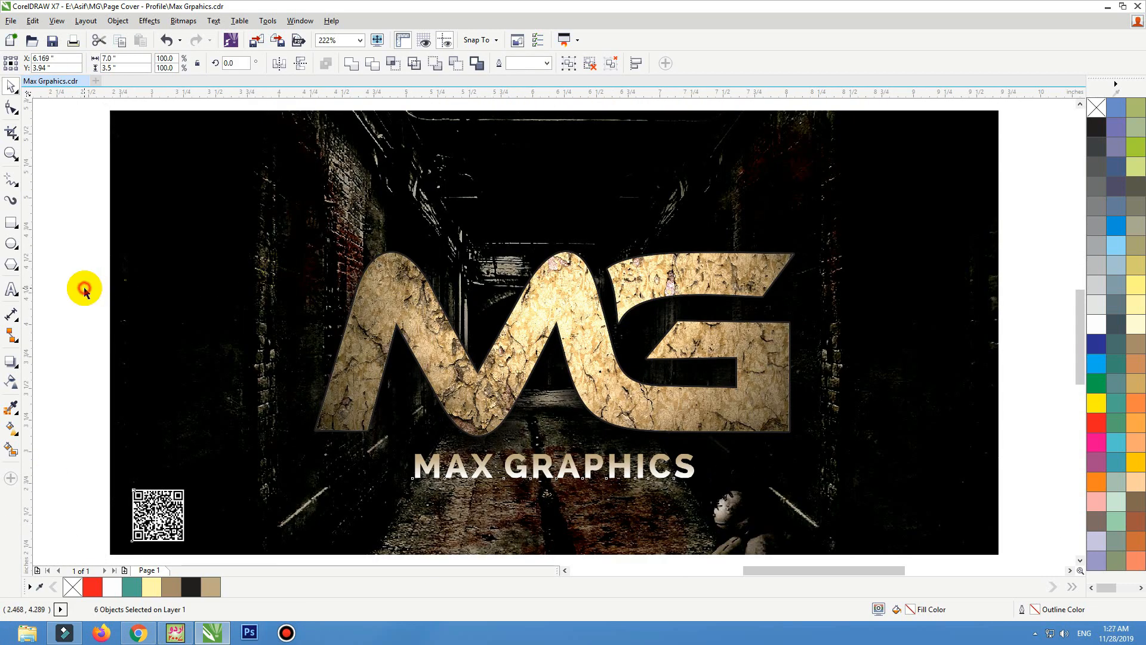
{"action": "left_click", "coordinate": [84, 291]}
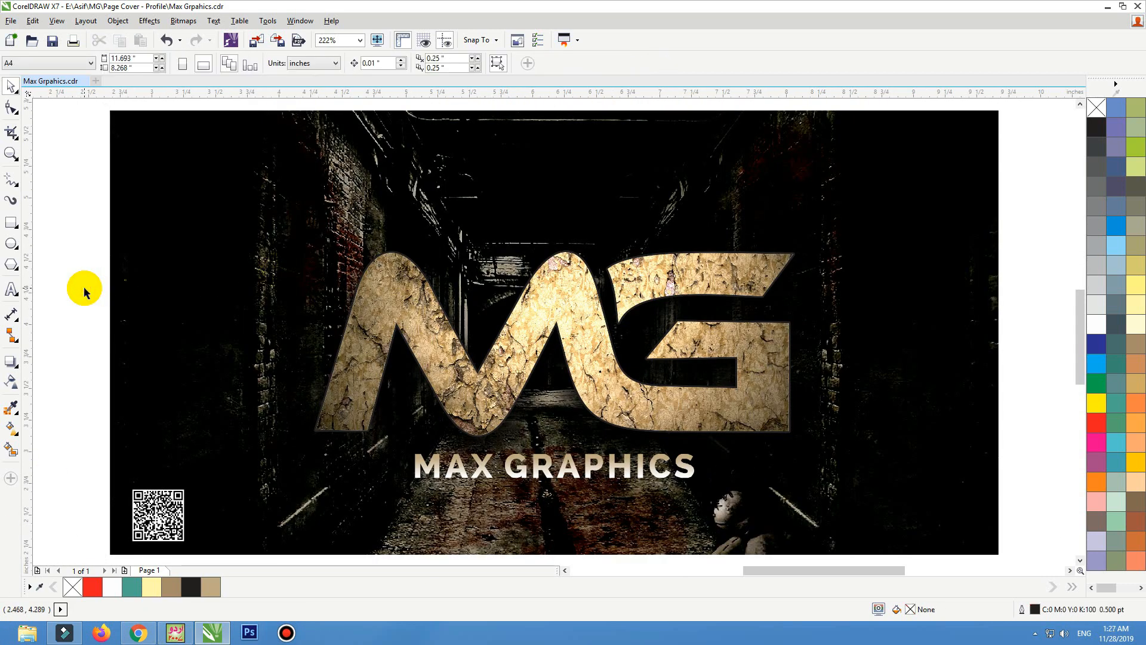